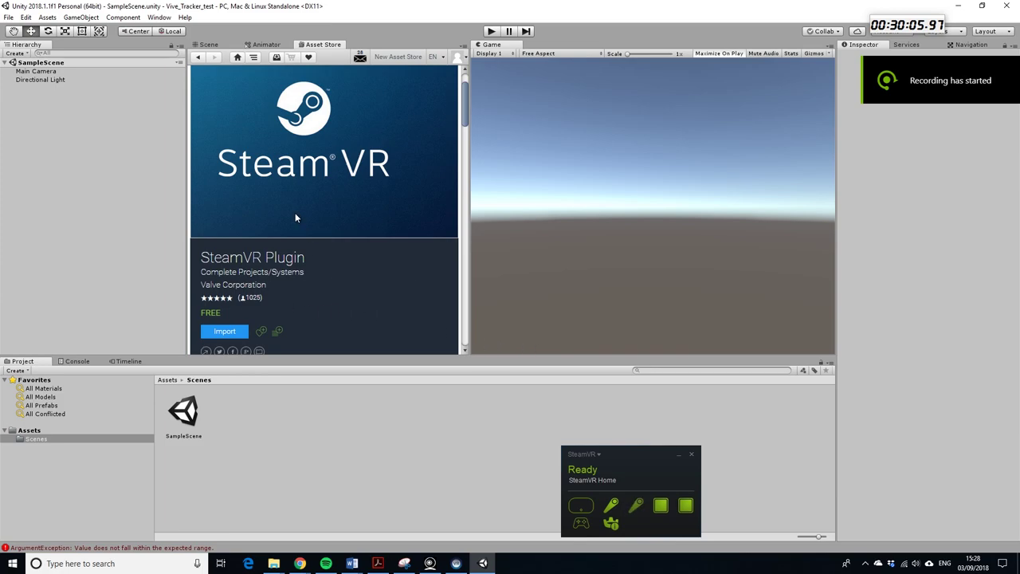
scroll(303, 120, up, 2)
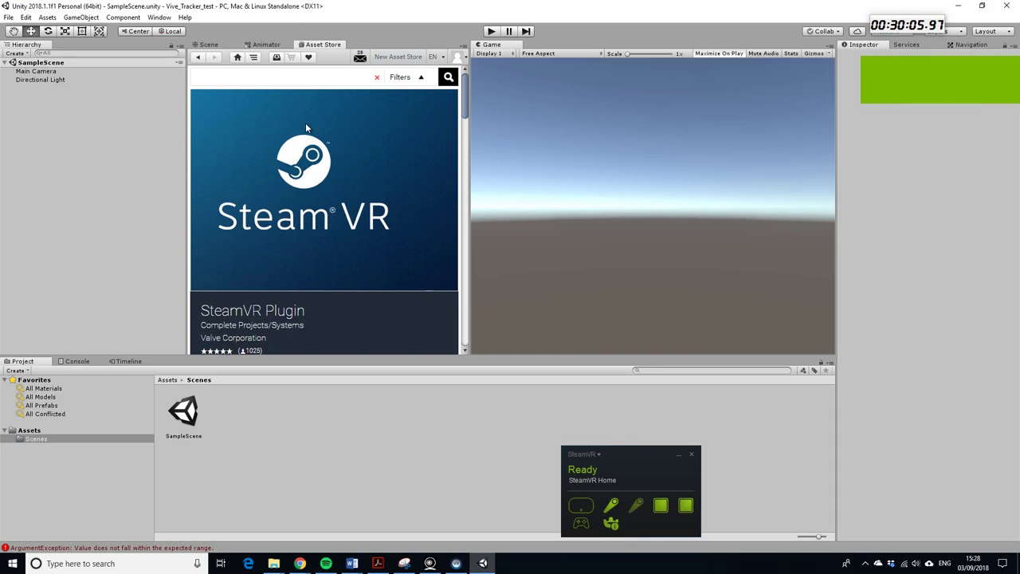
click(271, 78)
text(steam vr)
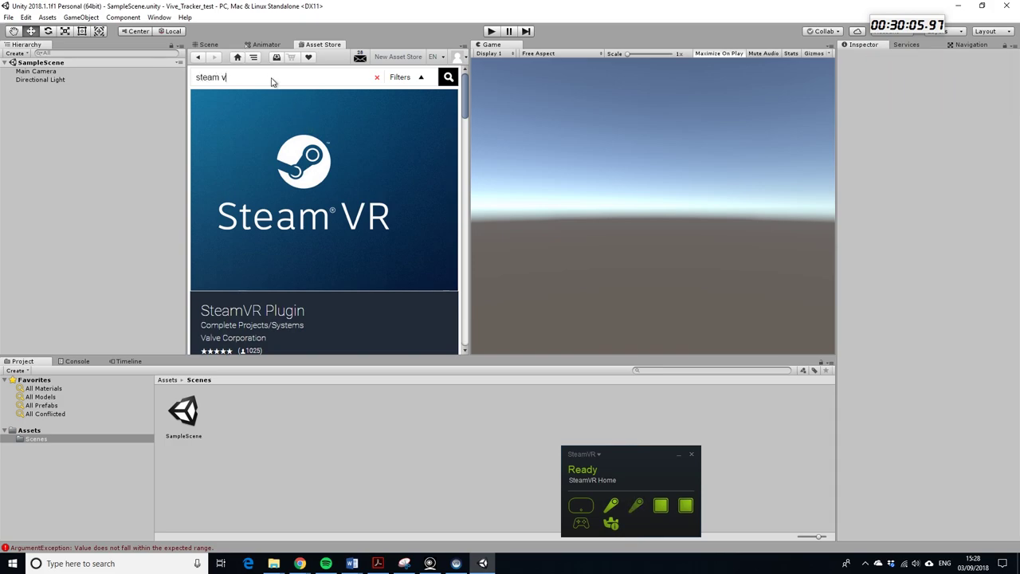
key(Return)
scroll(315, 262, down, 5)
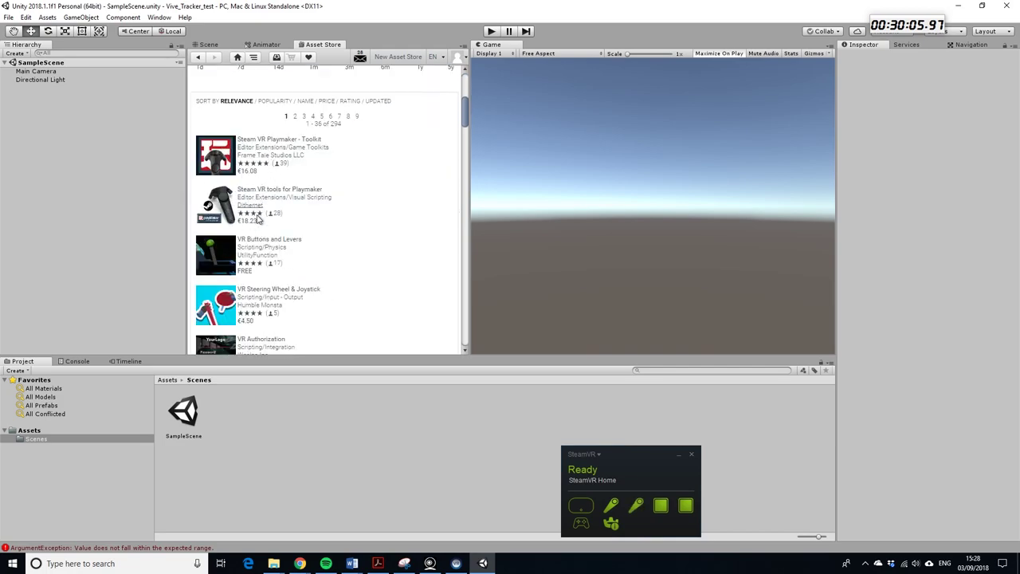
scroll(258, 220, down, 3)
scroll(258, 220, down, 15)
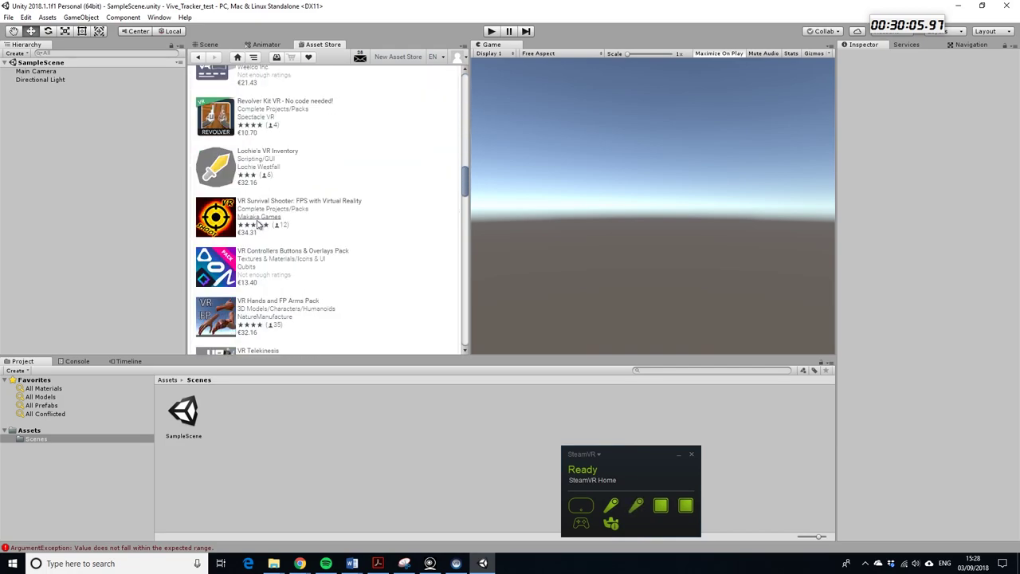
scroll(257, 226, down, 10)
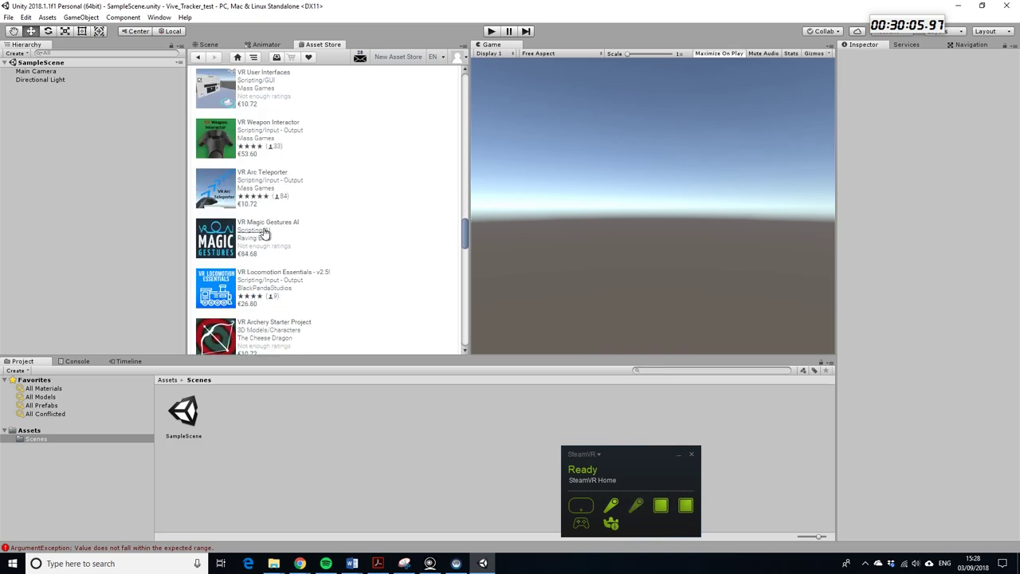
scroll(267, 230, down, 1)
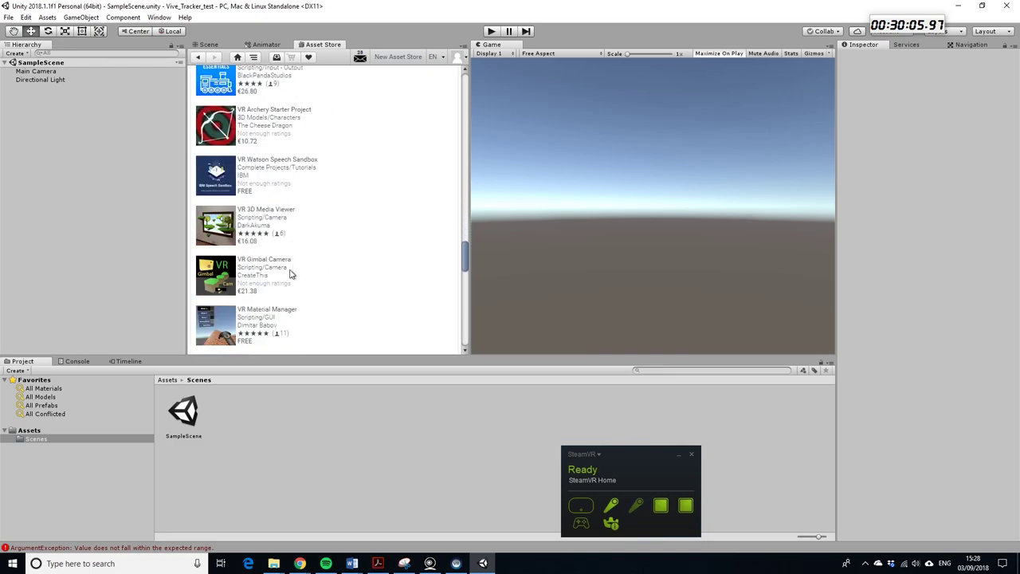
scroll(291, 273, down, 3)
scroll(291, 273, down, 4)
scroll(291, 273, up, 8)
scroll(291, 273, up, 10)
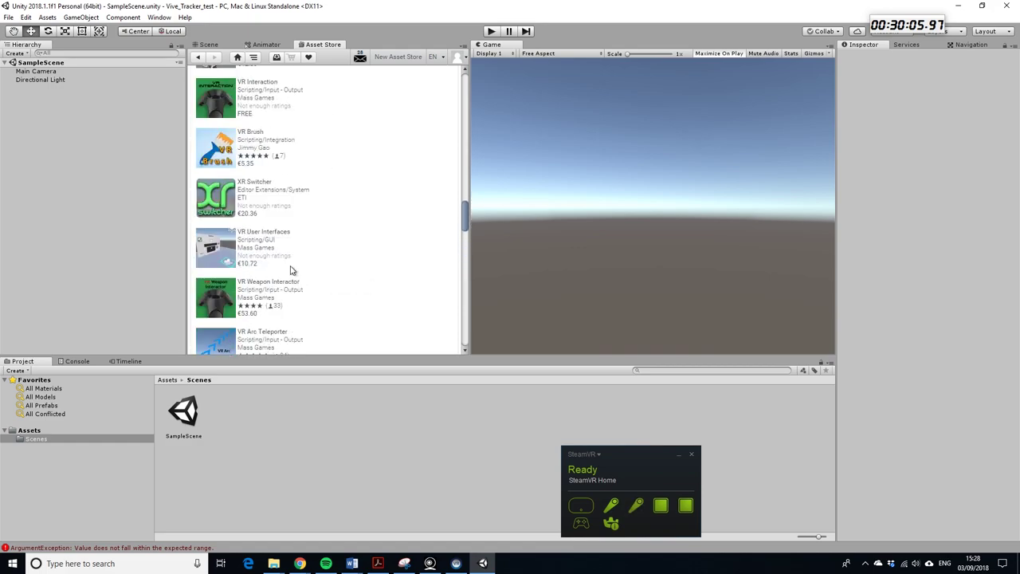
click(198, 59)
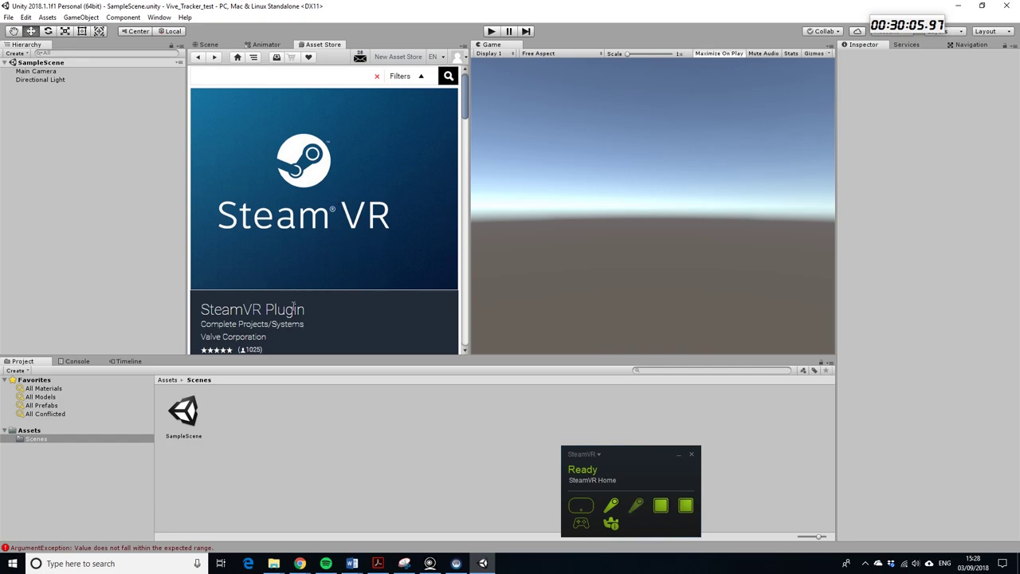
- Import the complete SteamVR Plugin package and accept all its recommended project settings
scroll(294, 307, down, 3)
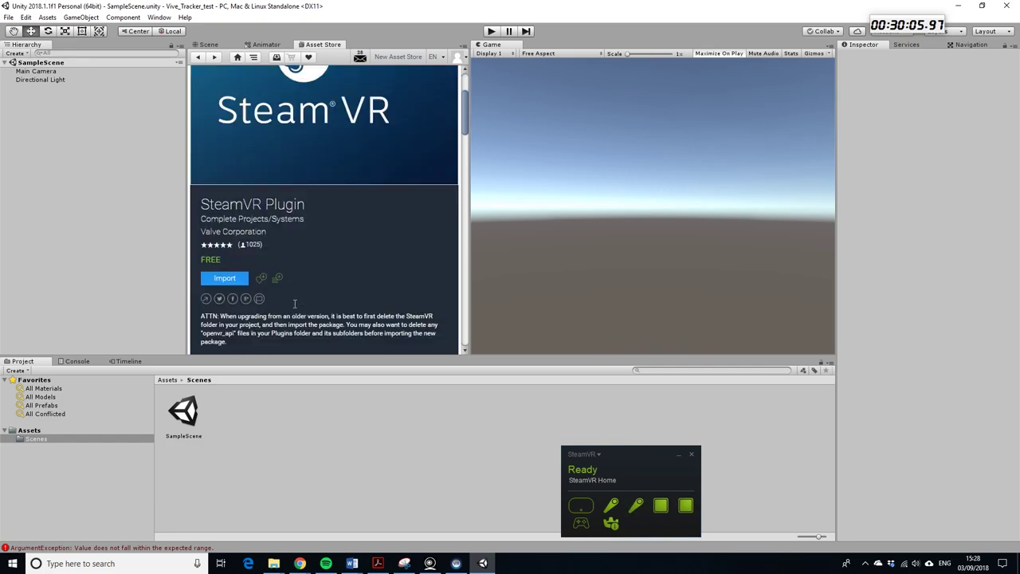
click(232, 281)
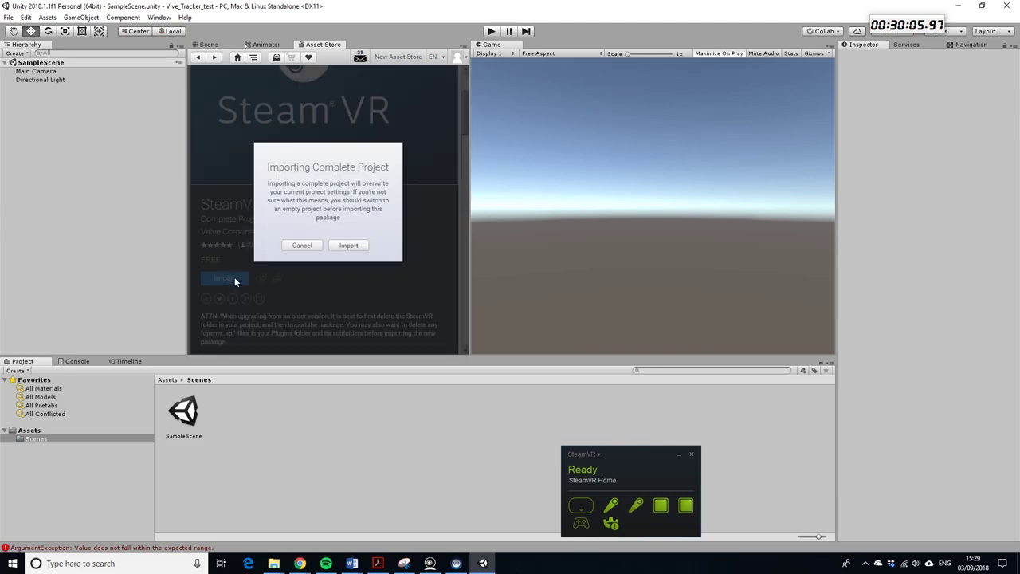
click(348, 245)
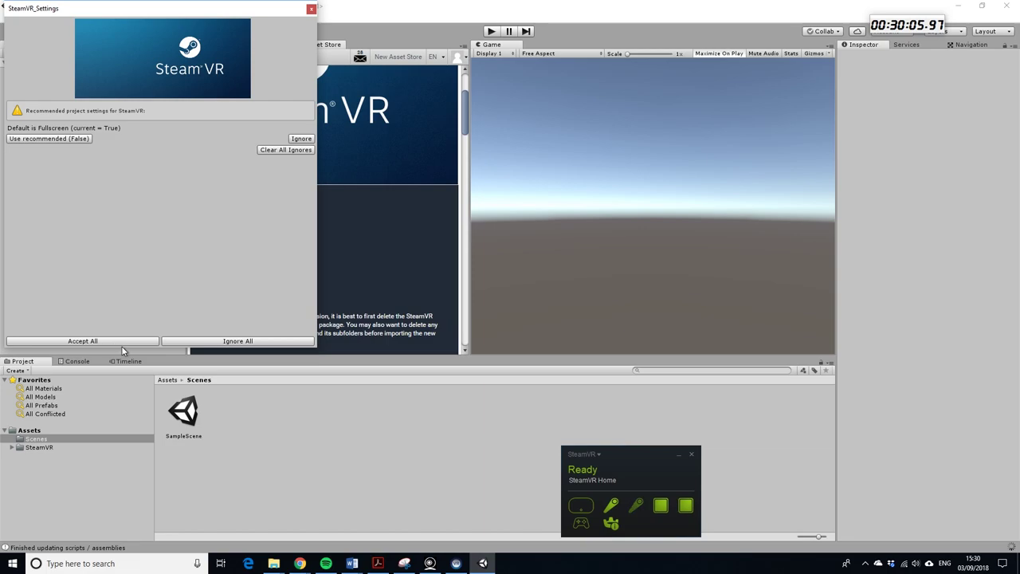
click(121, 347)
click(583, 303)
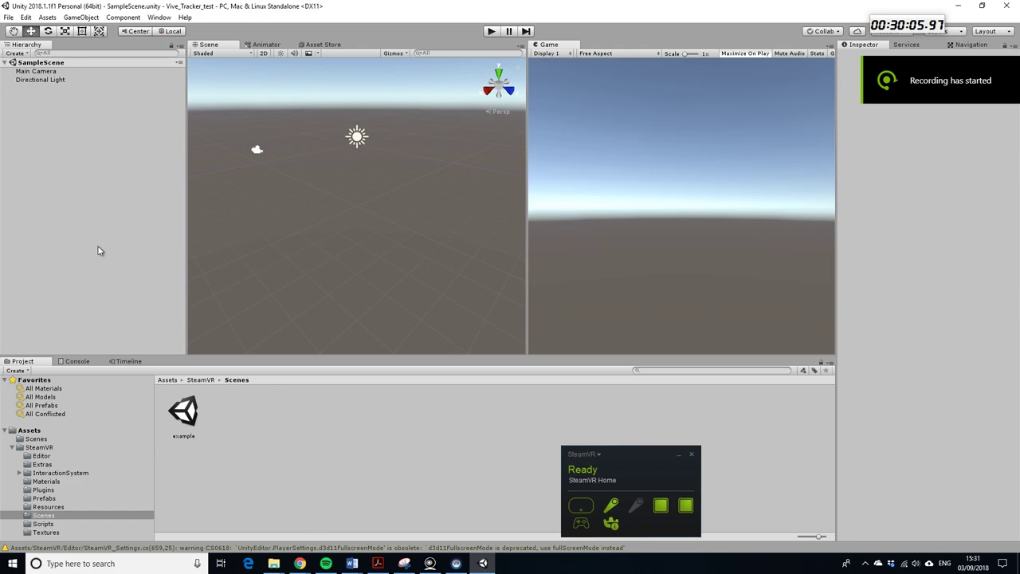
- Open the Assets/Scenes folder and start a new empty scene
click(36, 439)
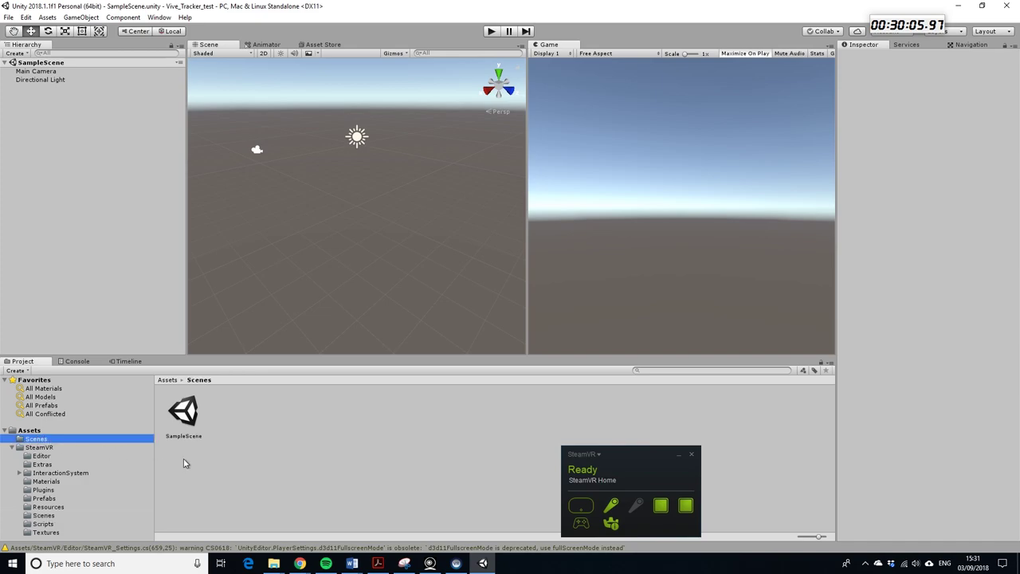
right_click(252, 425)
mouse_move(351, 196)
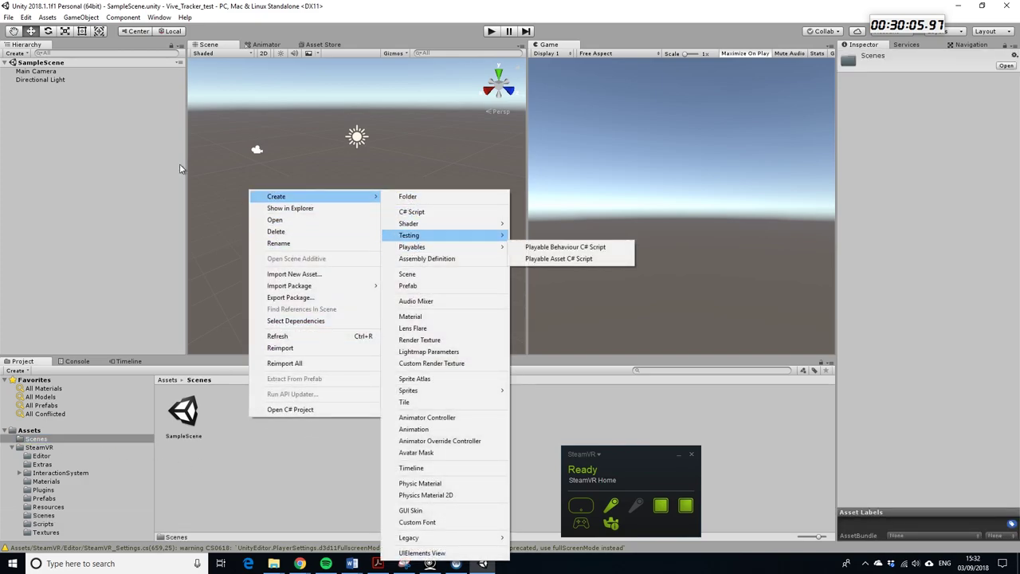
click(7, 18)
click(31, 29)
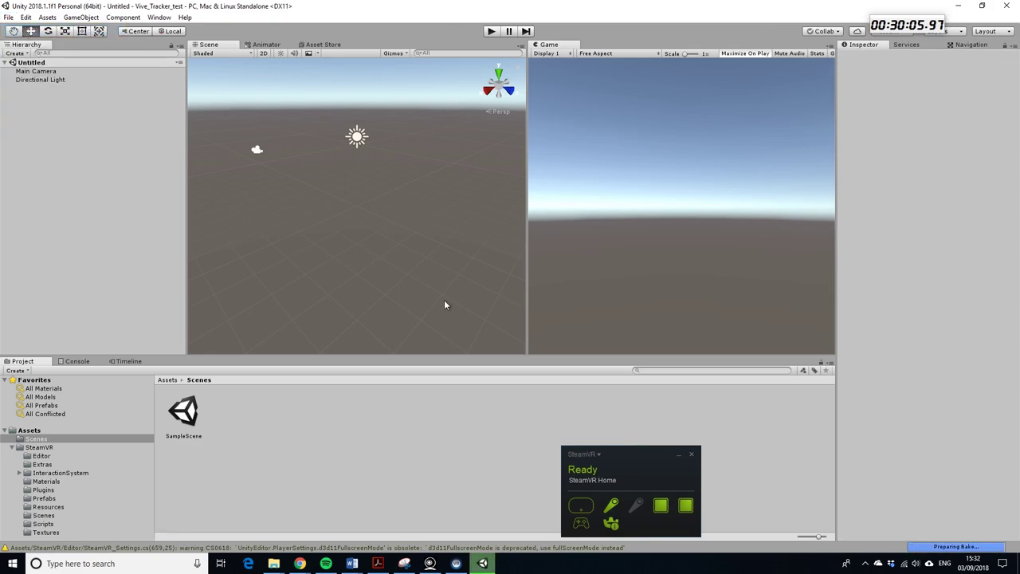
- Save the new scene as Andy_Tracker_test in the Scenes folder
click(8, 18)
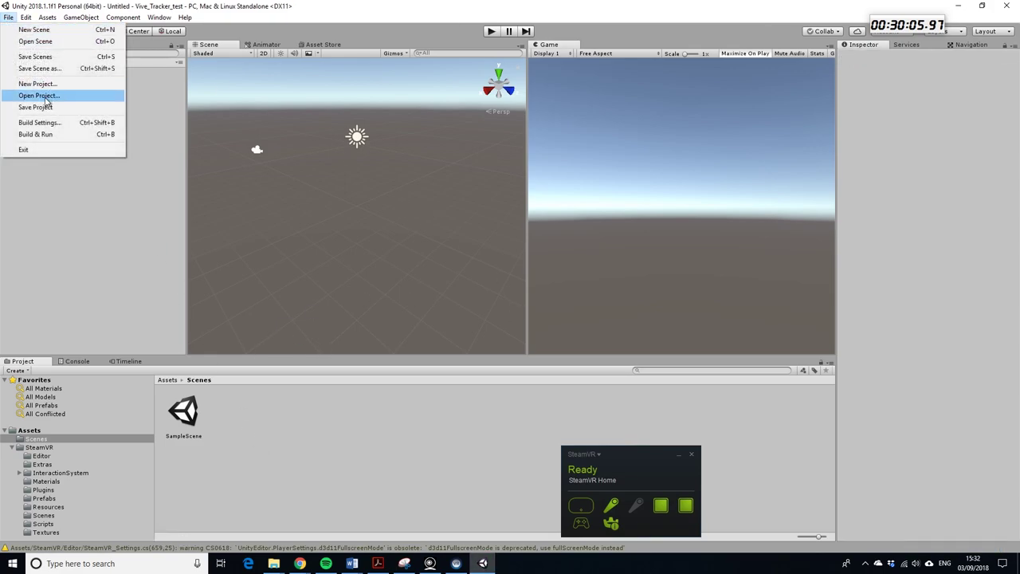
click(35, 69)
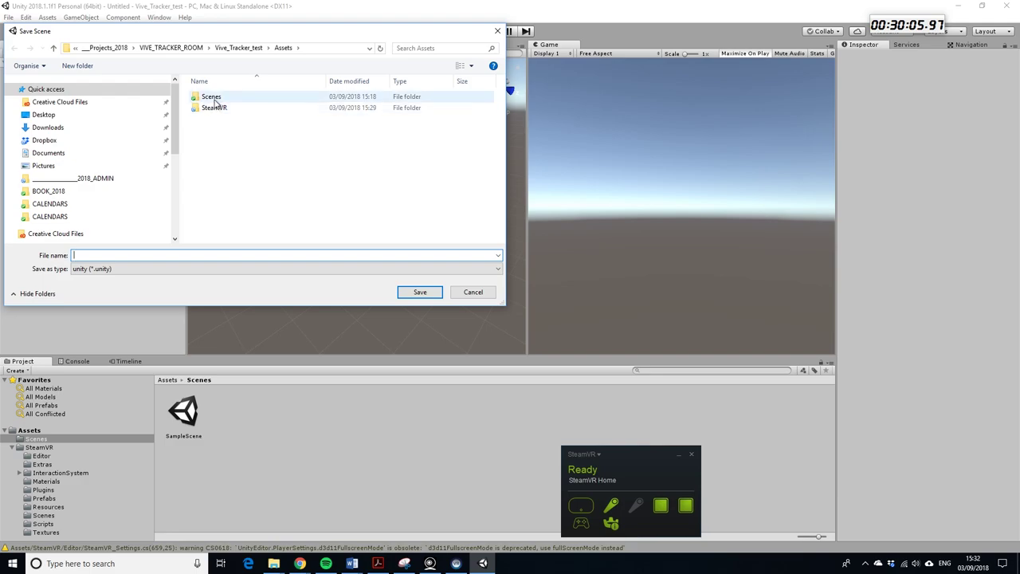
click(124, 257)
text(A)
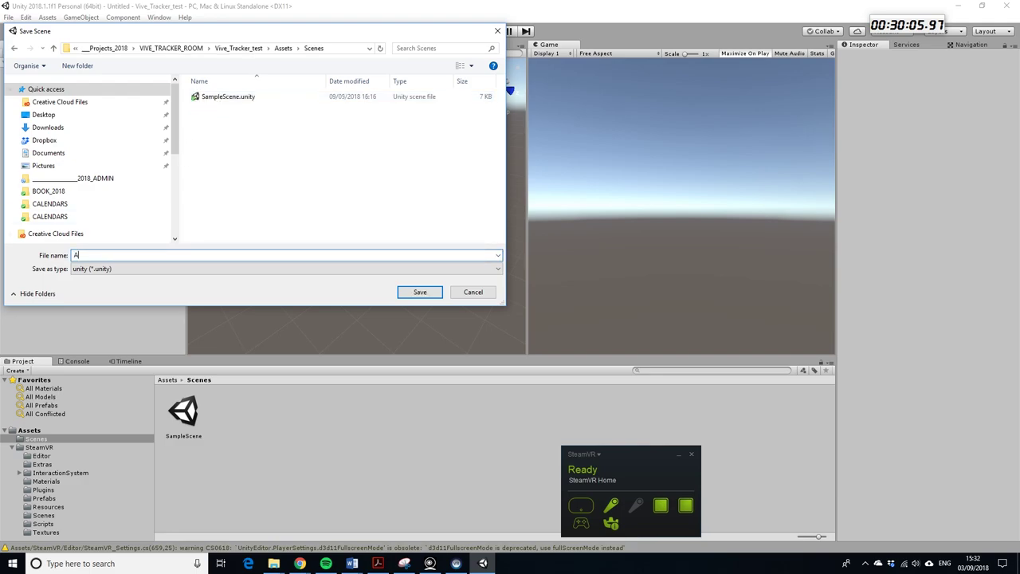
text(ndy_Tracker_test)
click(402, 296)
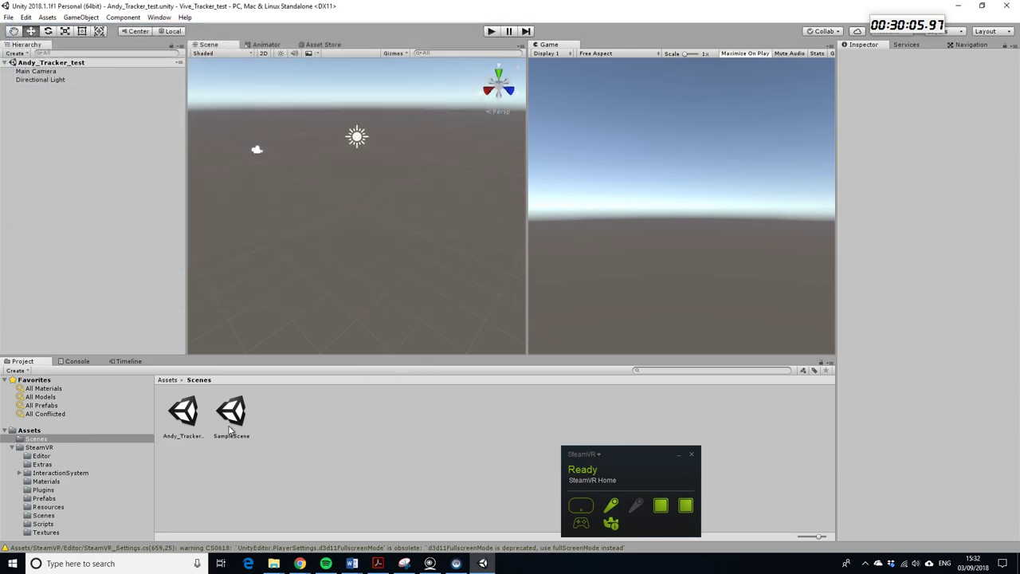
click(198, 426)
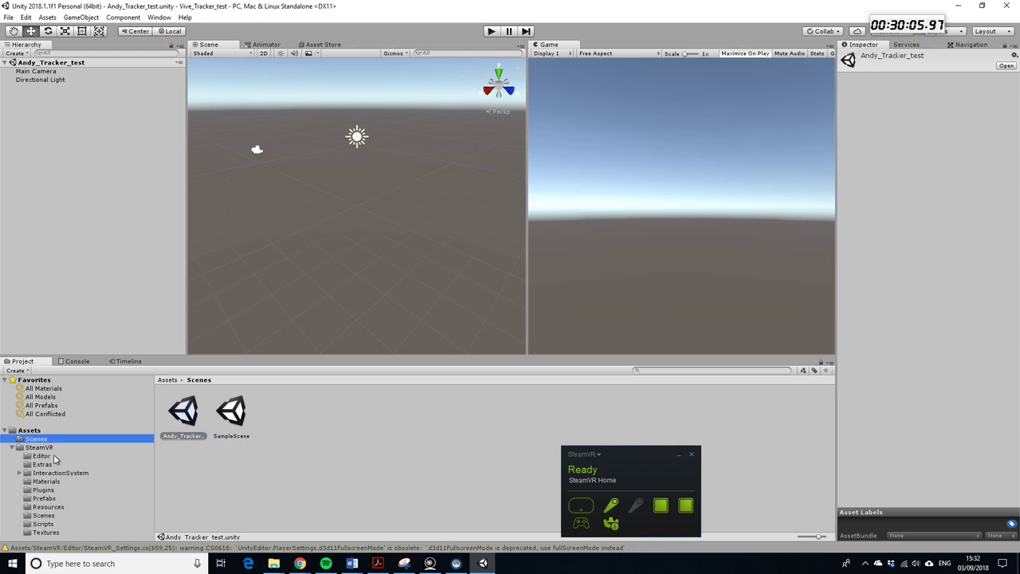
- Place the SteamVR [CameraRig] prefab in the scene and reset its position to 0,0,0
click(48, 499)
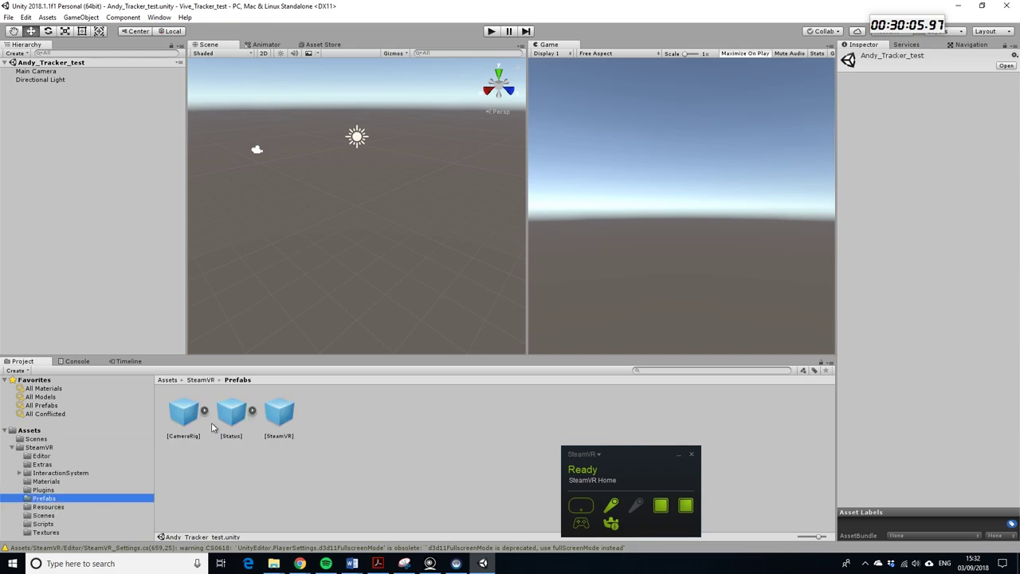
drag(188, 424, 347, 258)
click(12, 80)
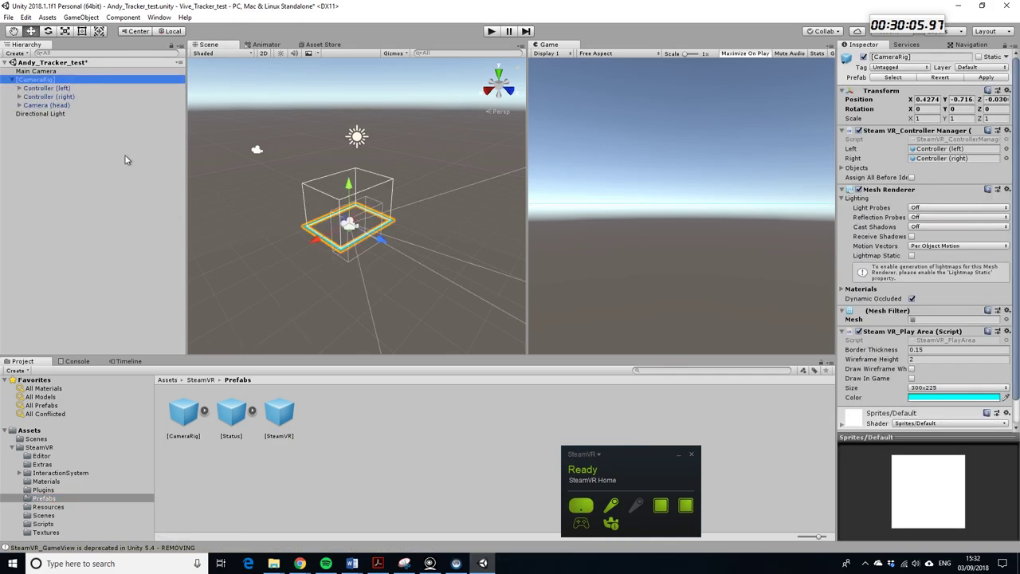
scroll(392, 231, up, 5)
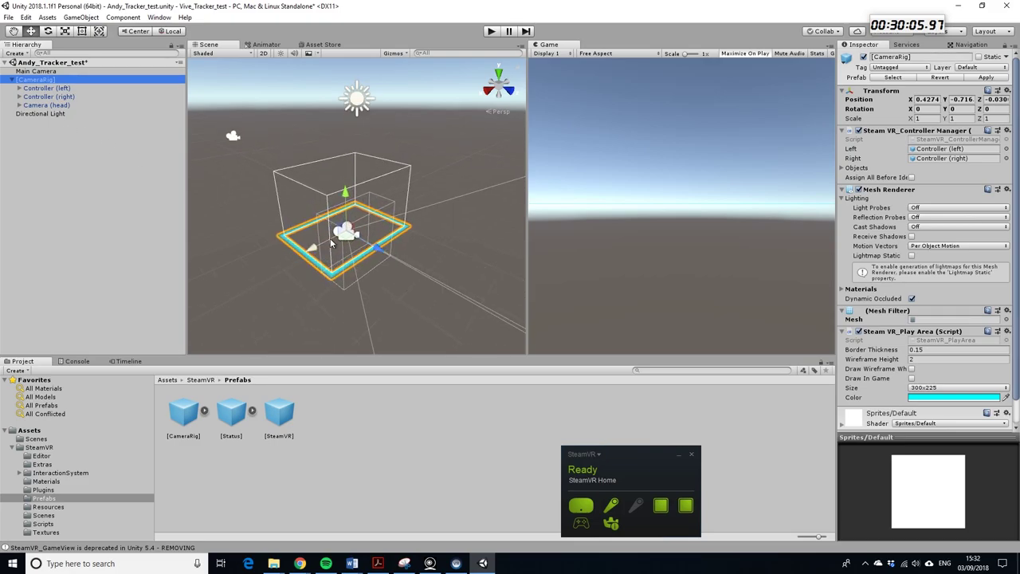
click(1008, 90)
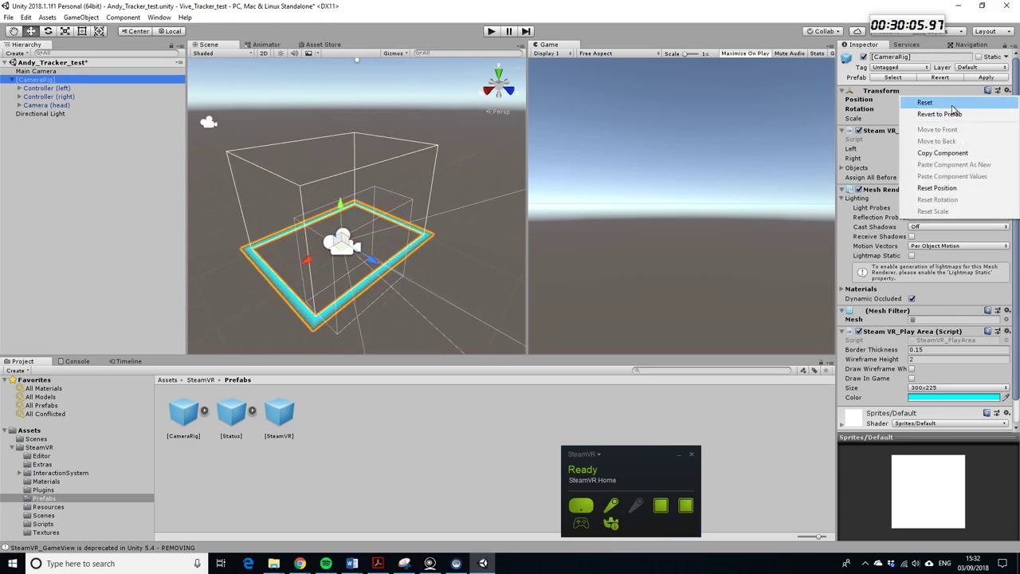
click(941, 189)
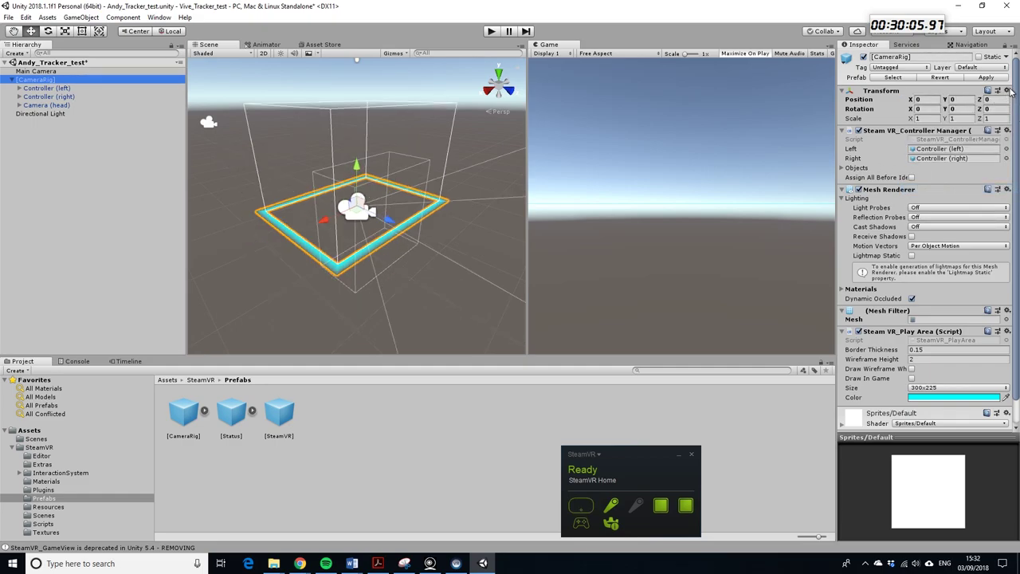
- Expand the rig's controller Objects list, then deselect [CameraRig] and open the GameObject menu
alt+drag(334, 248, 395, 267)
scroll(395, 271, up, 5)
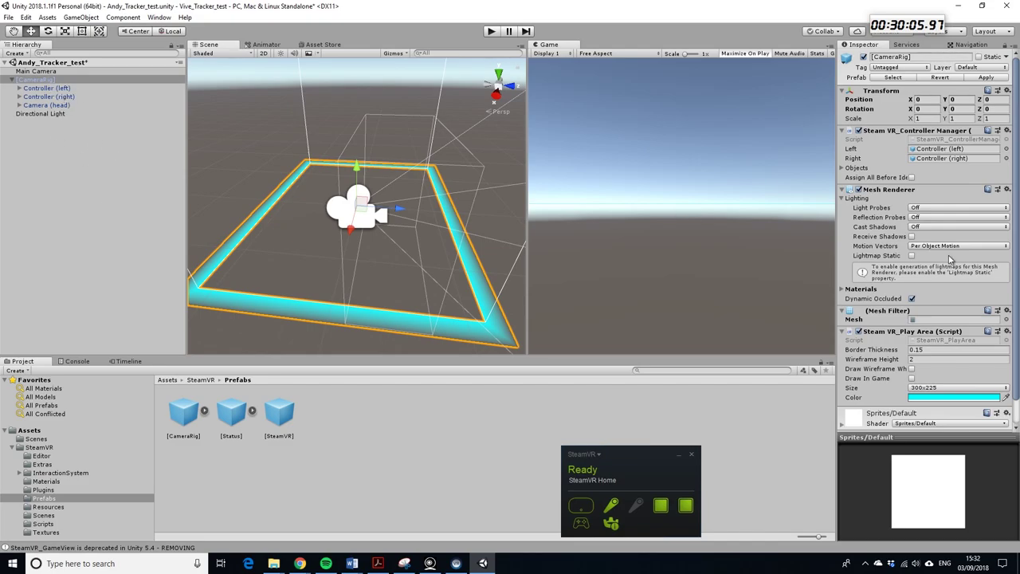
click(847, 169)
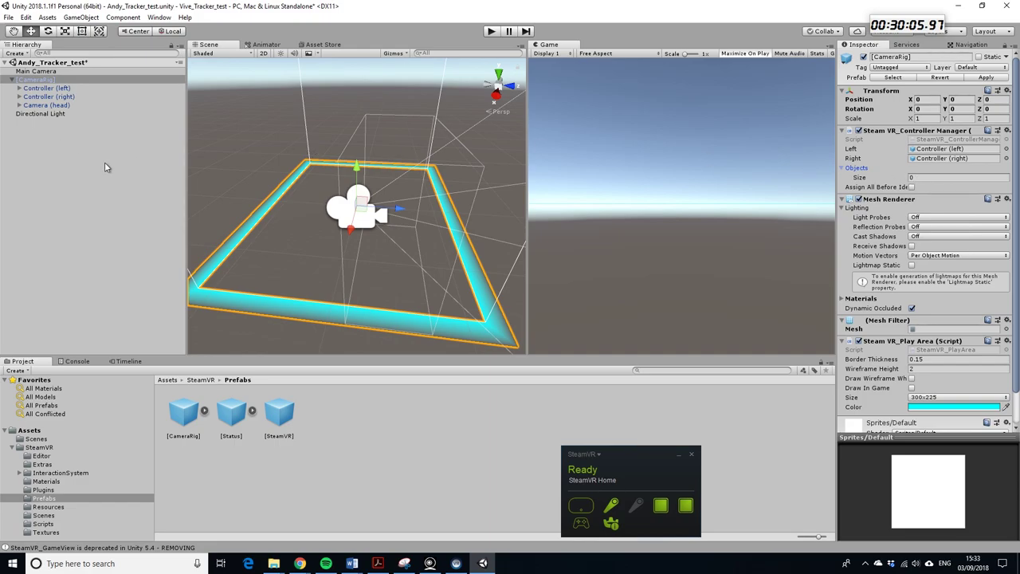
click(98, 201)
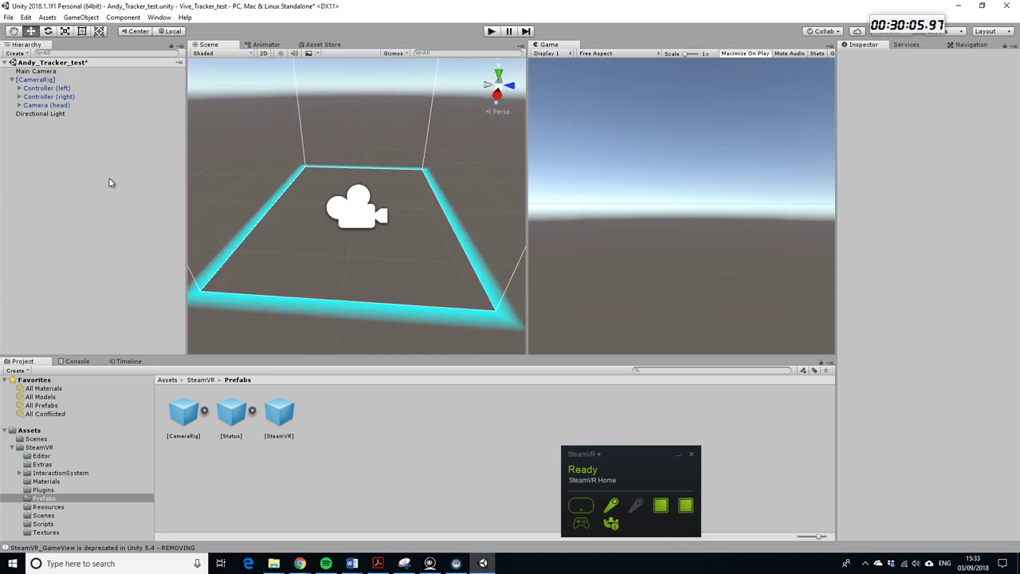
click(80, 17)
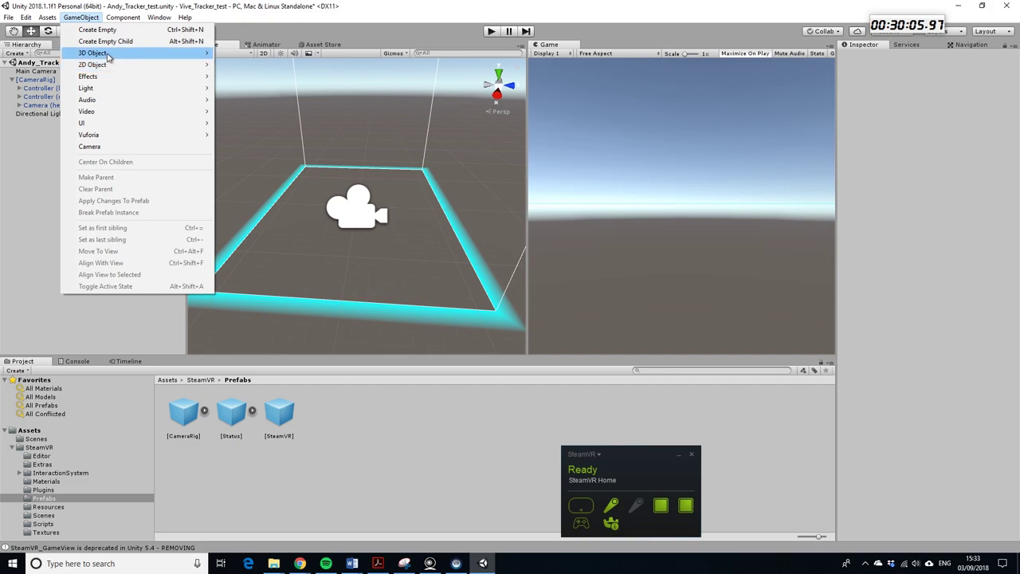
- Add a Cube and set its X, Y and Z scale to 0.05
mouse_move(106, 54)
click(231, 53)
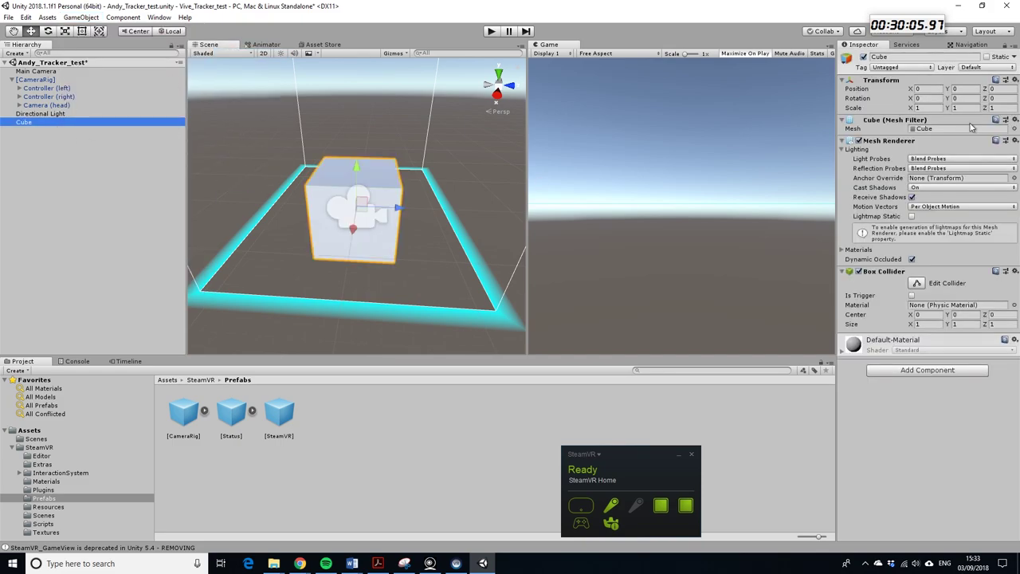
click(925, 110)
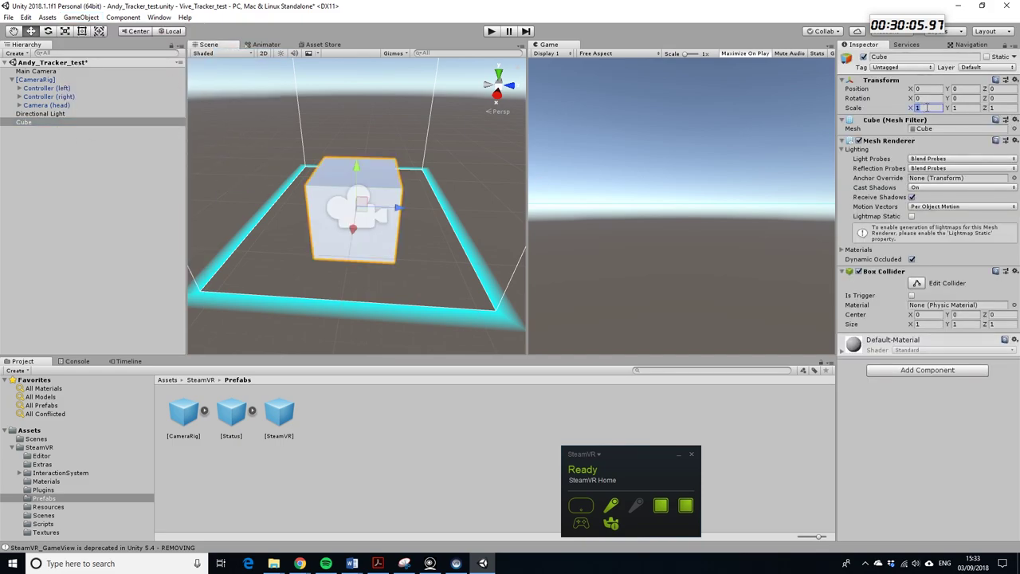
text(0.5)
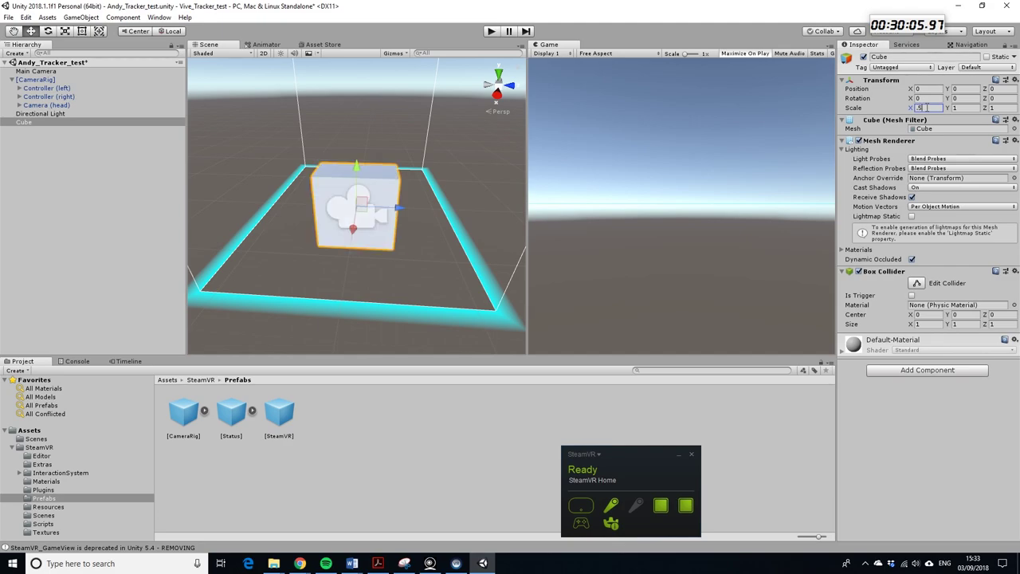
key(BackSpace)
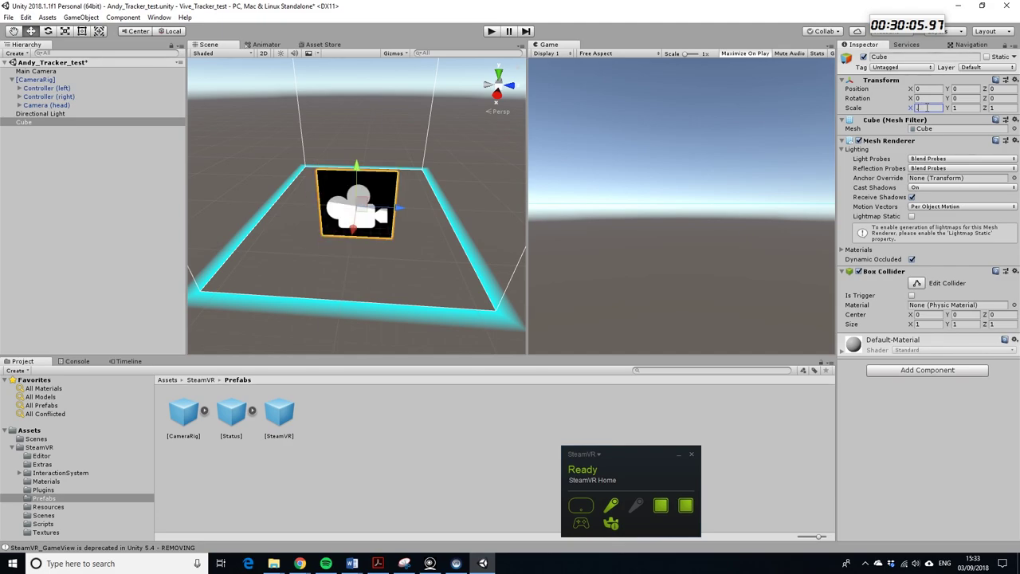
text(.05)
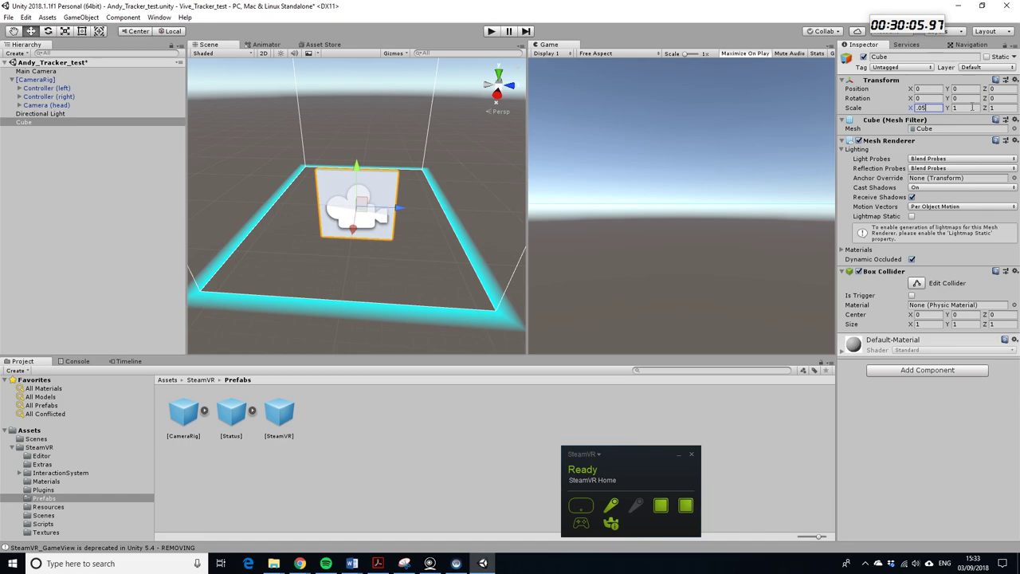
click(966, 107)
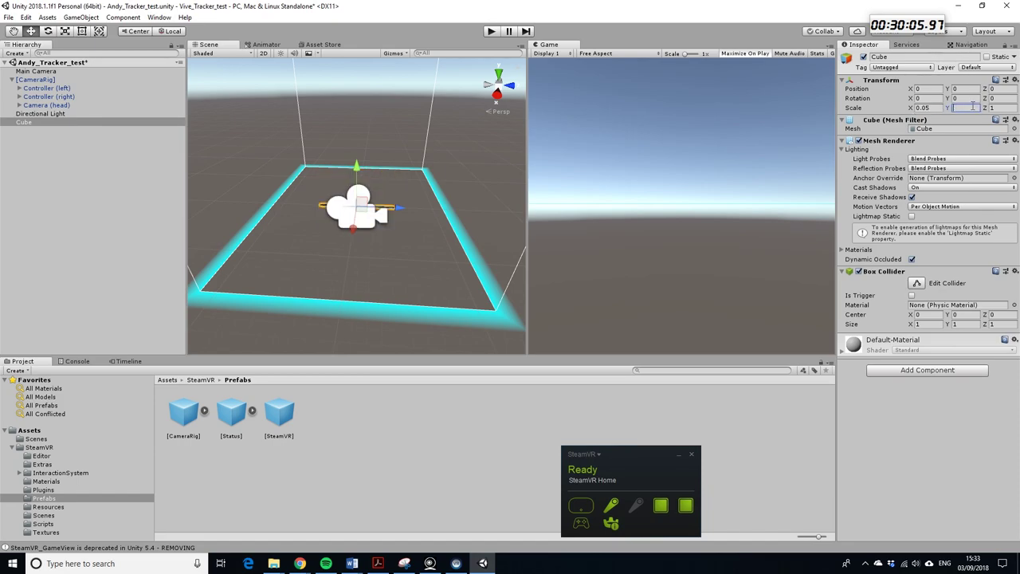
text(.05)
click(999, 109)
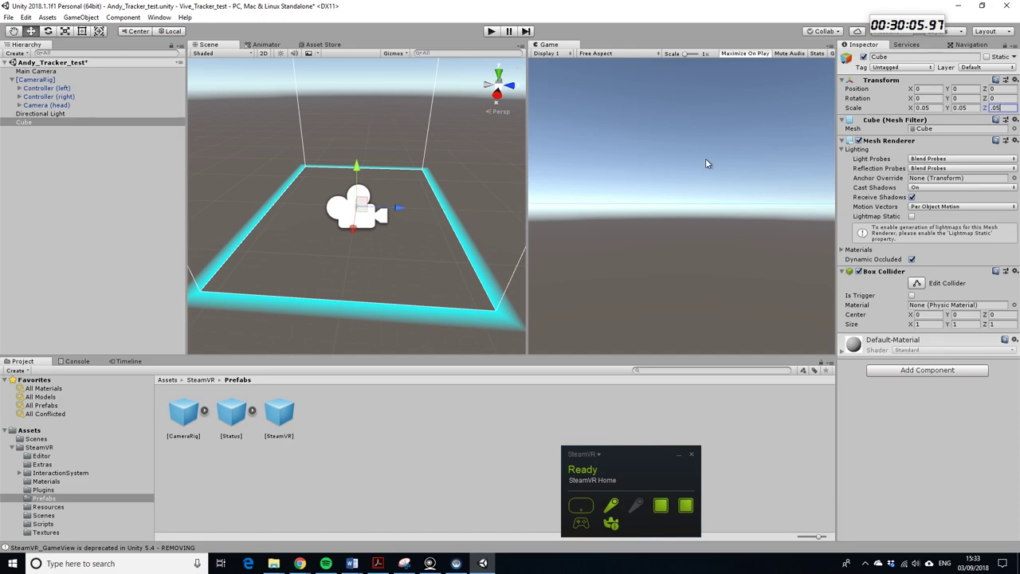
alt+drag(426, 237, 289, 234)
scroll(397, 241, up, 5)
scroll(280, 258, down, 3)
scroll(371, 237, up, 3)
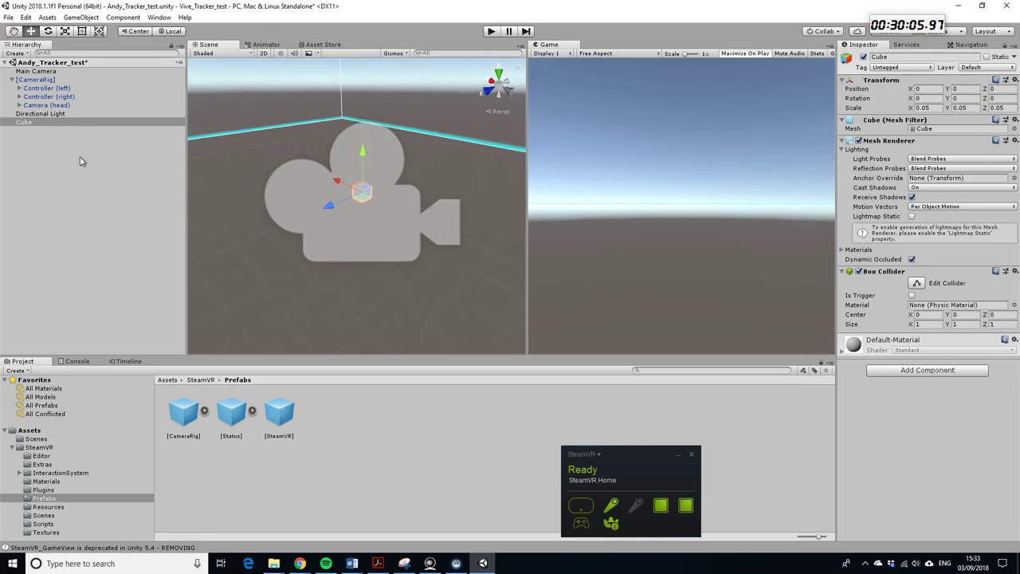
- Create an empty GameObject named Tracker and drag the Cube onto it
click(24, 123)
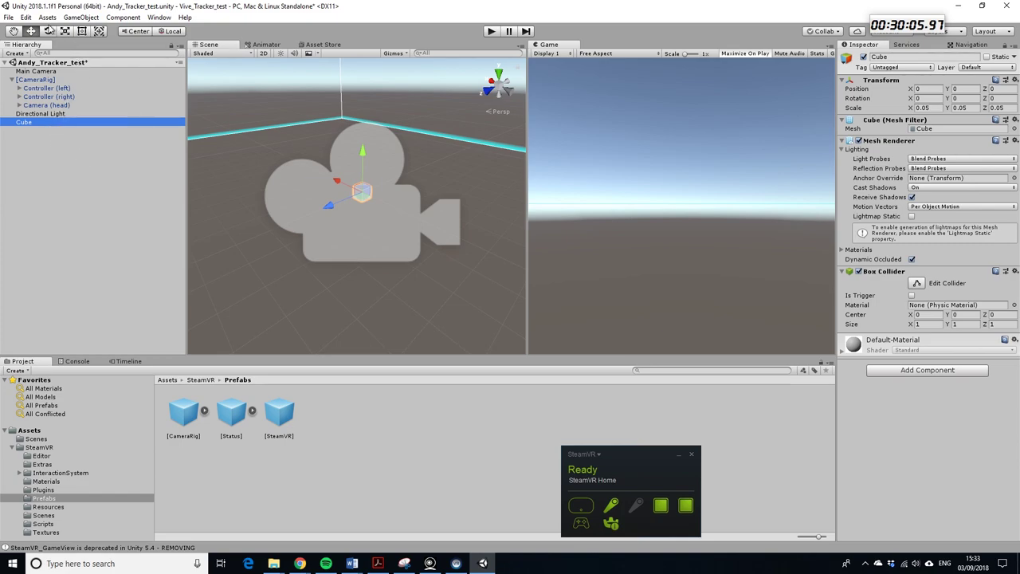
click(79, 17)
click(89, 31)
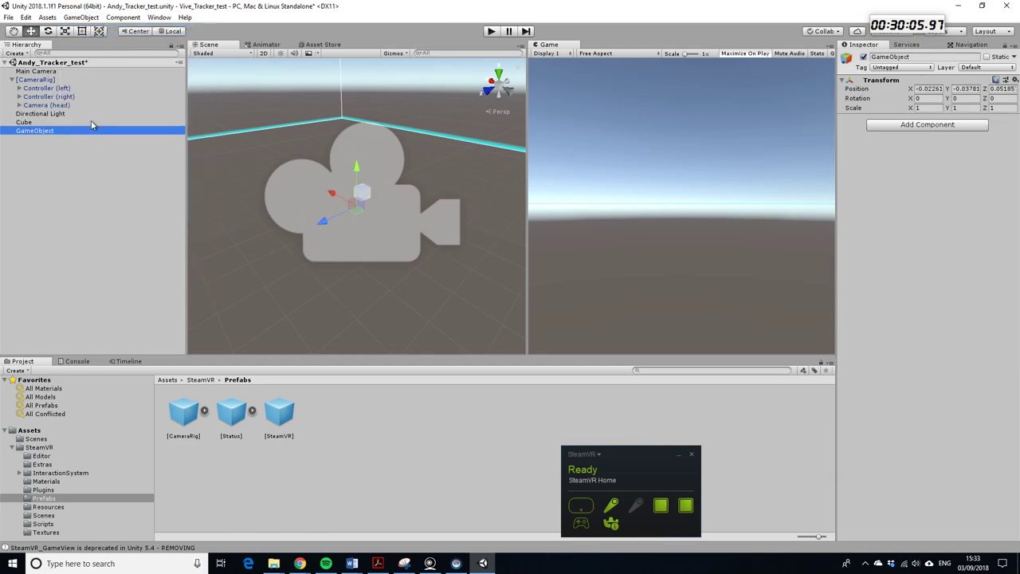
click(907, 58)
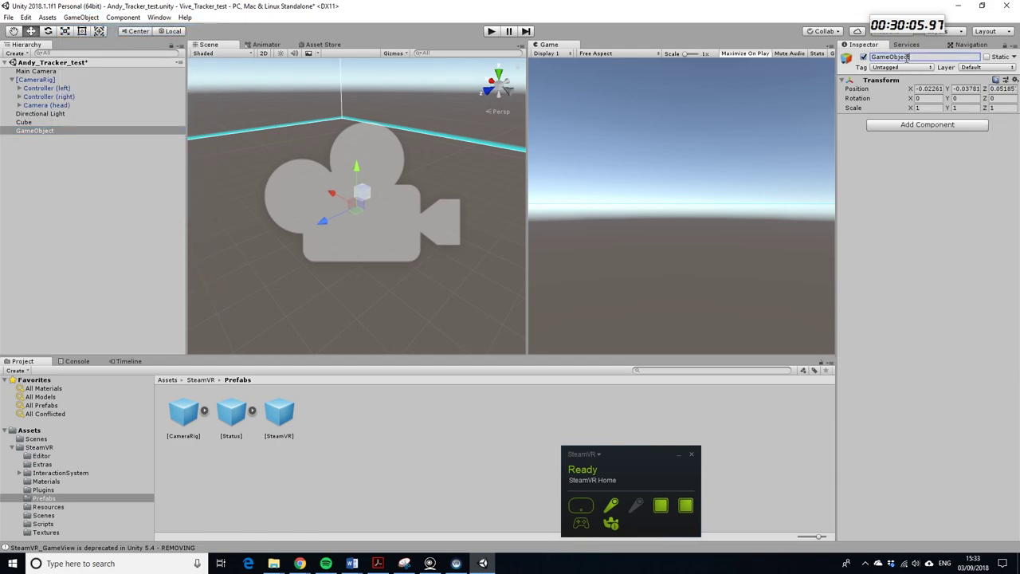
double_click(922, 59)
text(Tracker)
key(Return)
drag(30, 124, 33, 130)
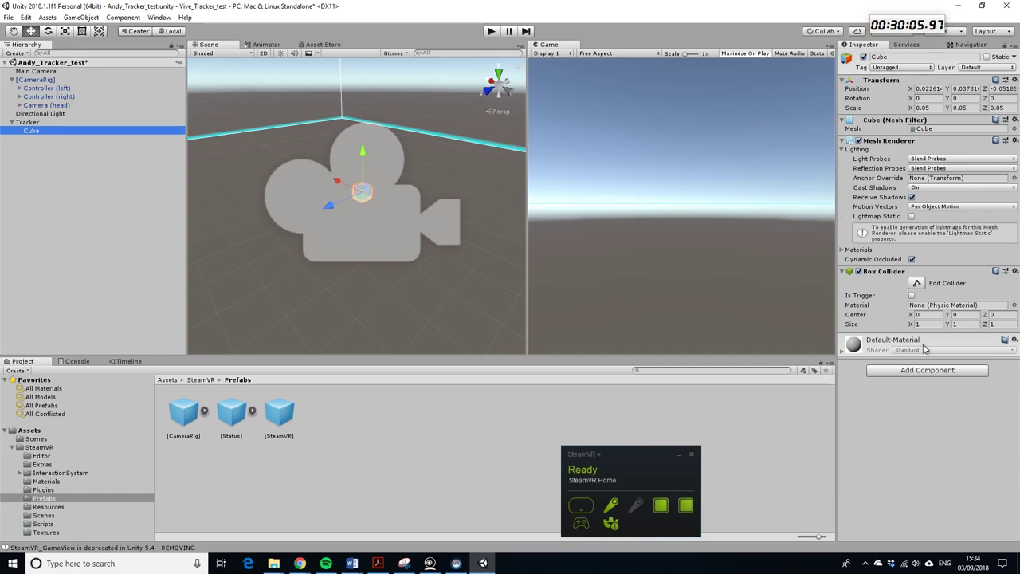
click(914, 370)
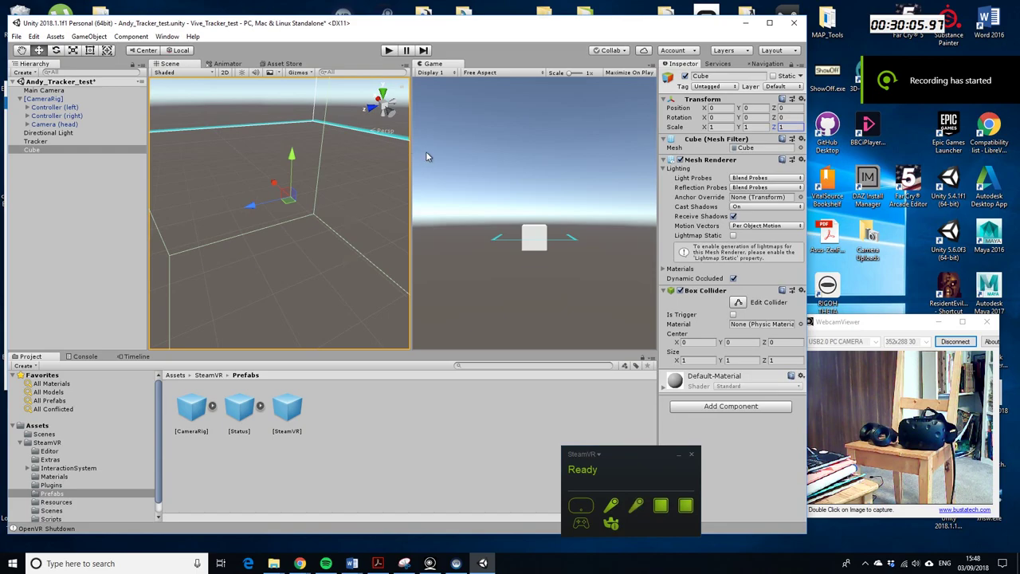
- Rearrange the Unity, WebcamViewer and Snipping Tool windows, then nest the Cube under Tracker
drag(403, 27, 417, 27)
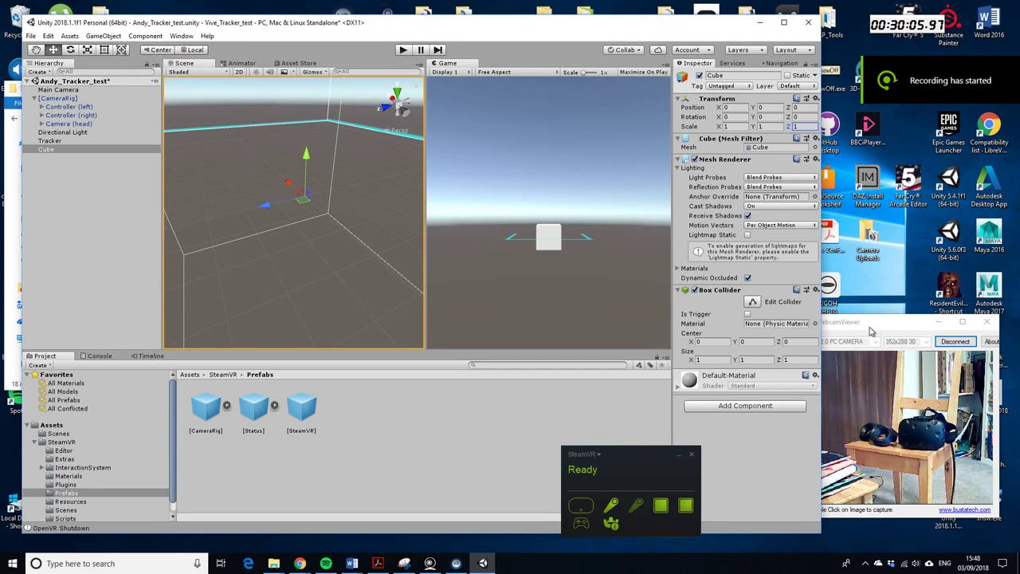
drag(879, 328, 896, 336)
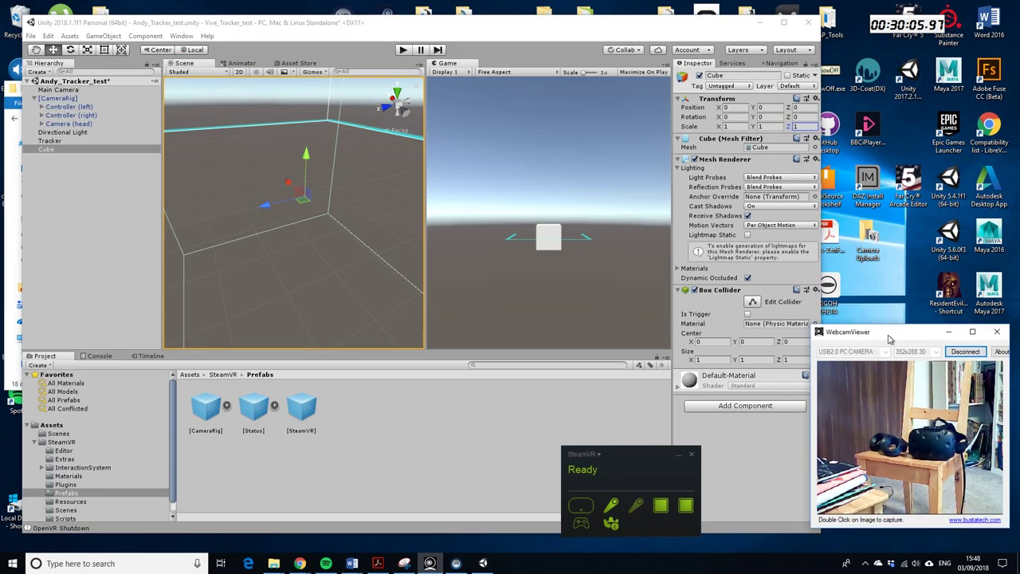
drag(725, 22, 717, 21)
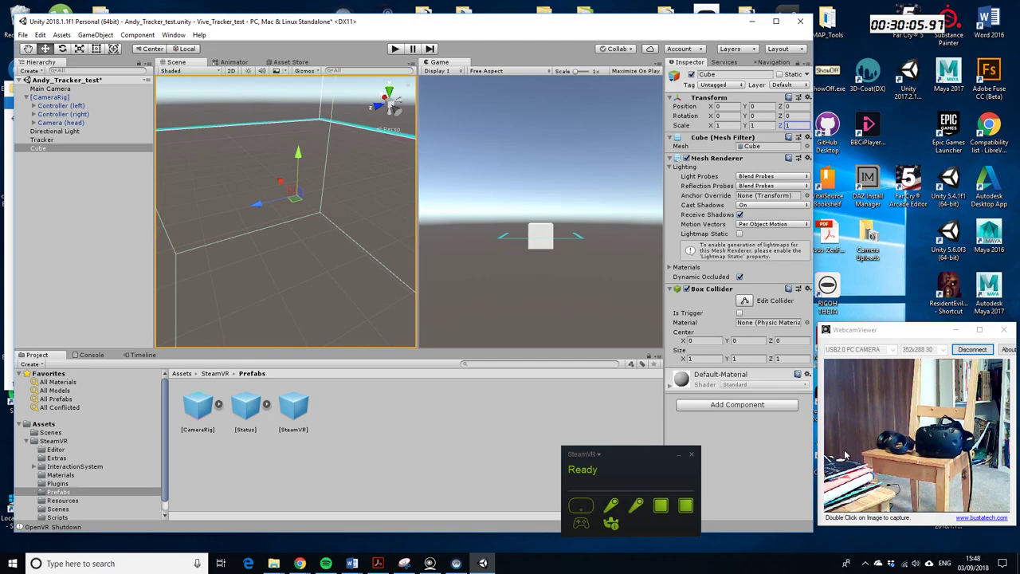
click(404, 563)
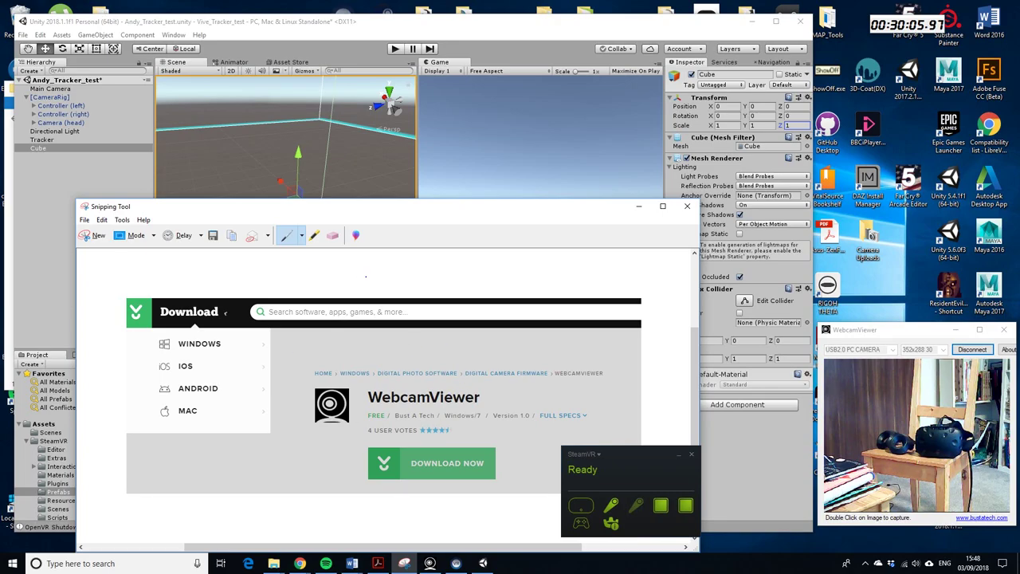
drag(417, 210, 450, 206)
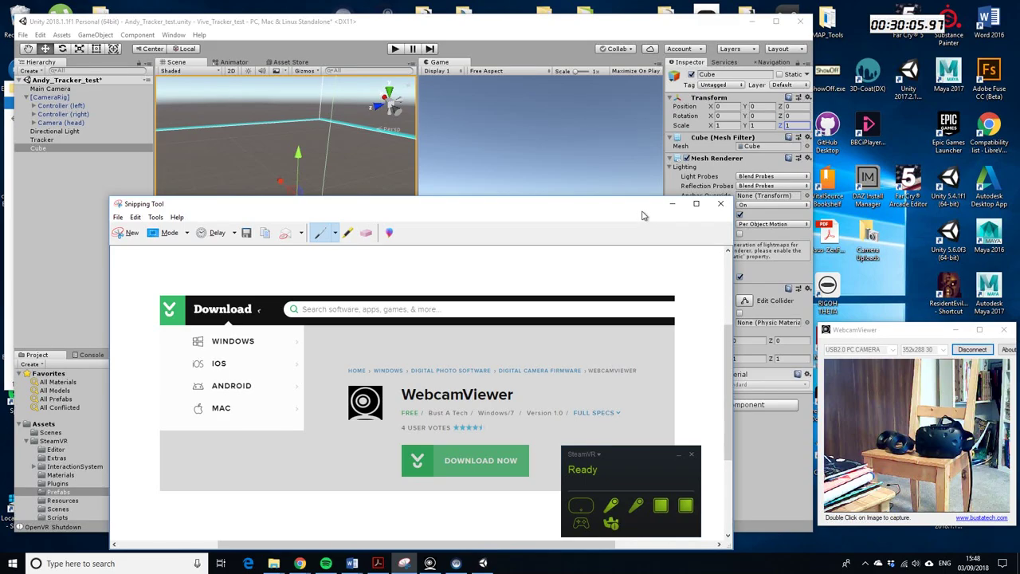
click(672, 206)
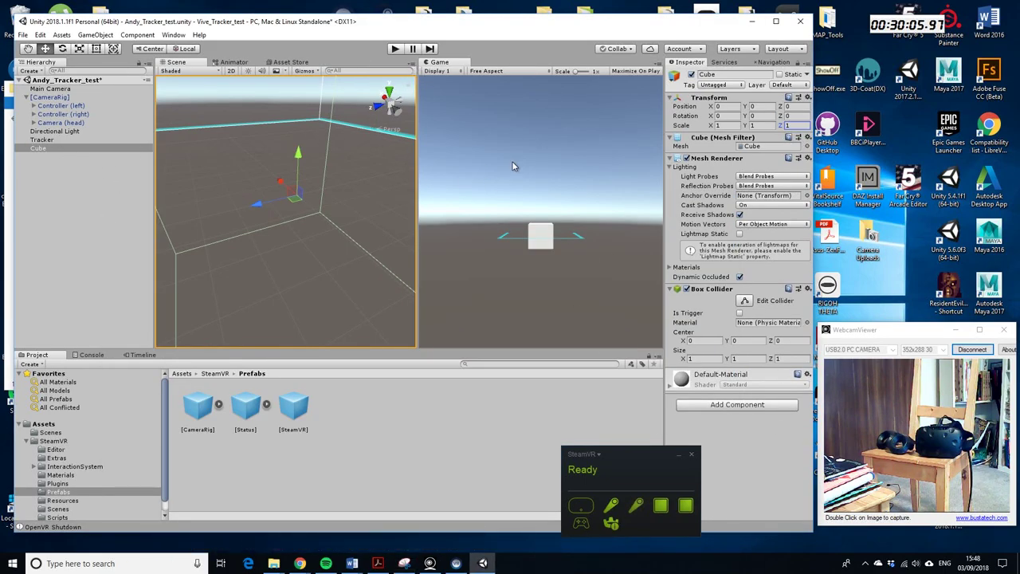
drag(45, 148, 44, 140)
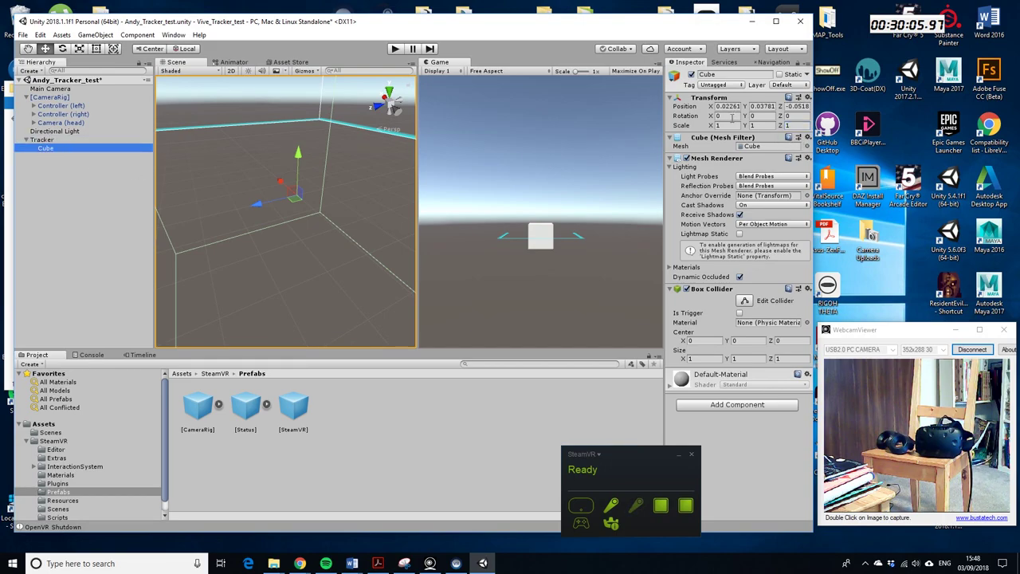
- Reset both the Cube's and the Tracker's positions to 0,0,0
click(808, 96)
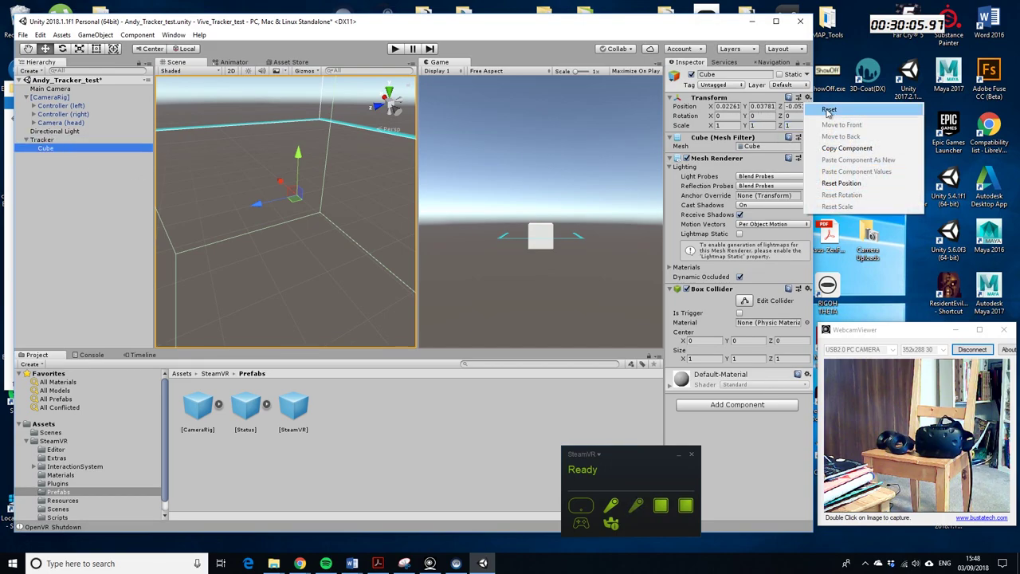
click(841, 183)
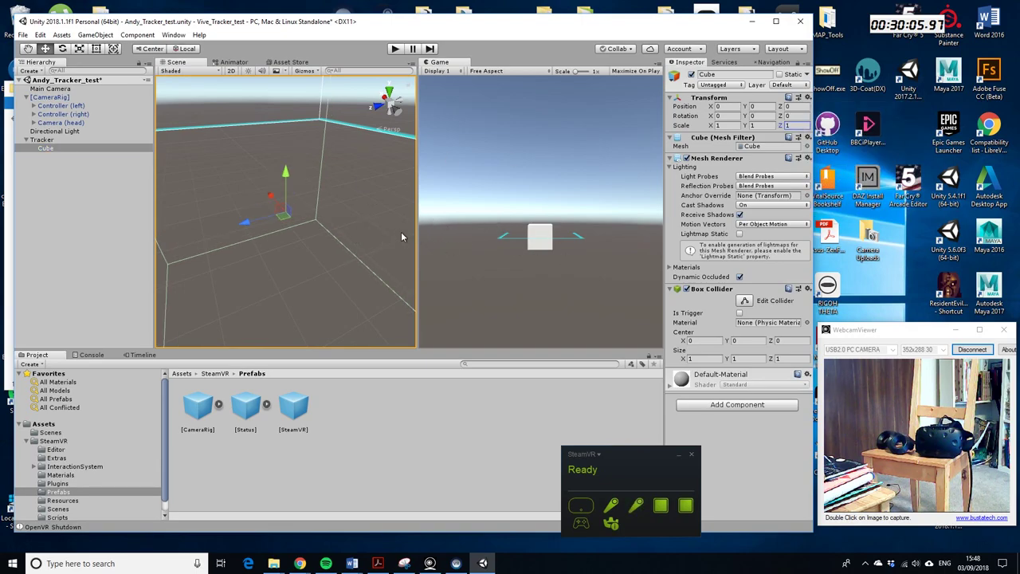
click(44, 140)
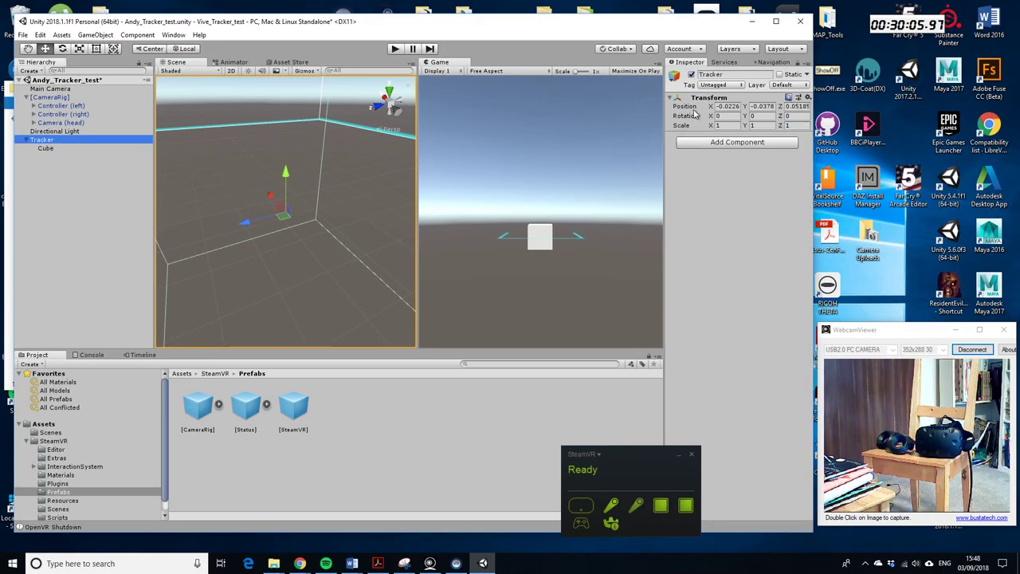
click(808, 96)
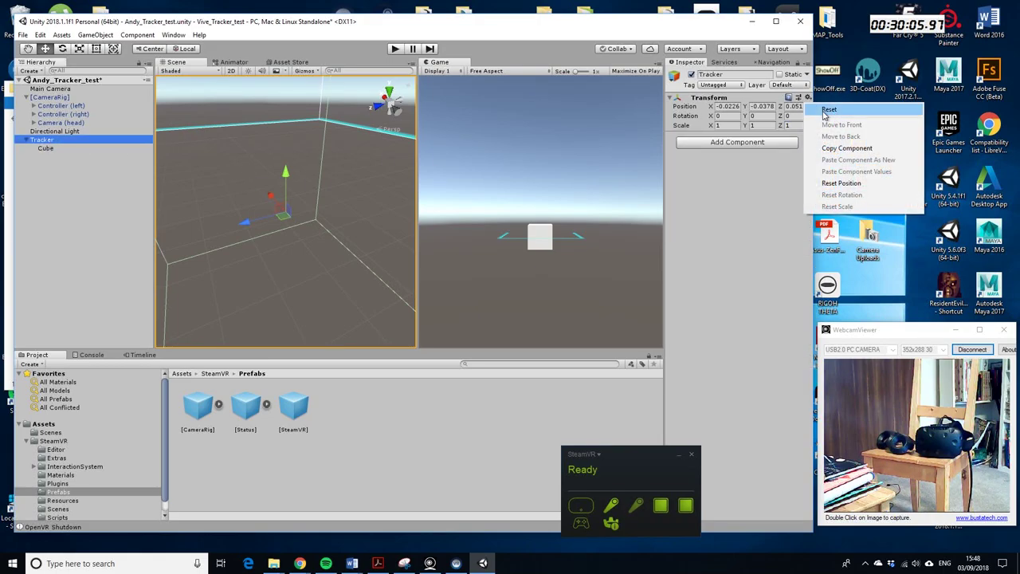
click(830, 183)
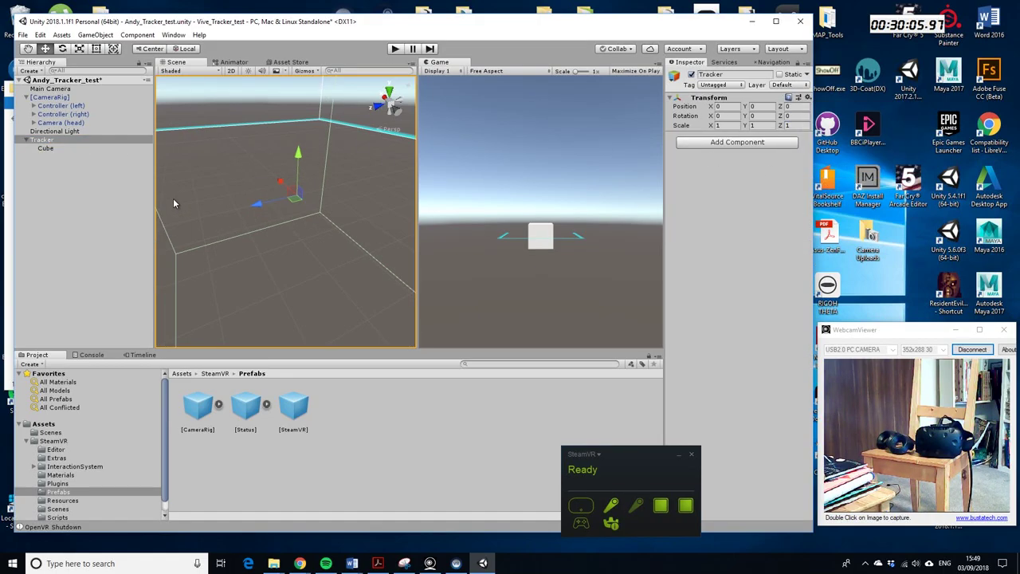
alt+drag(334, 258, 341, 230)
alt+drag(272, 242, 319, 240)
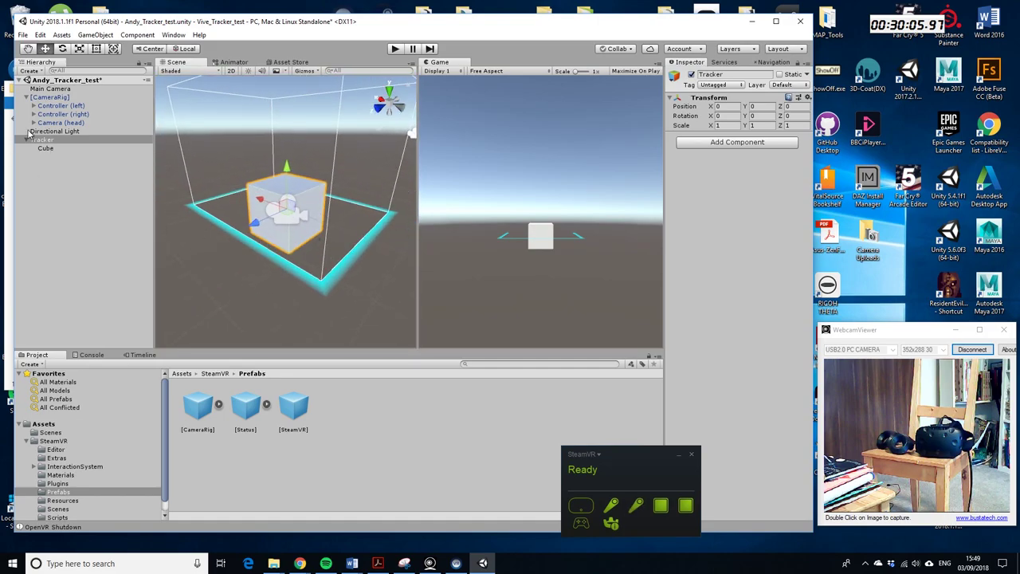
- Set the child Cube's scale to 0.05 on X, Y and Z
click(45, 148)
double_click(725, 125)
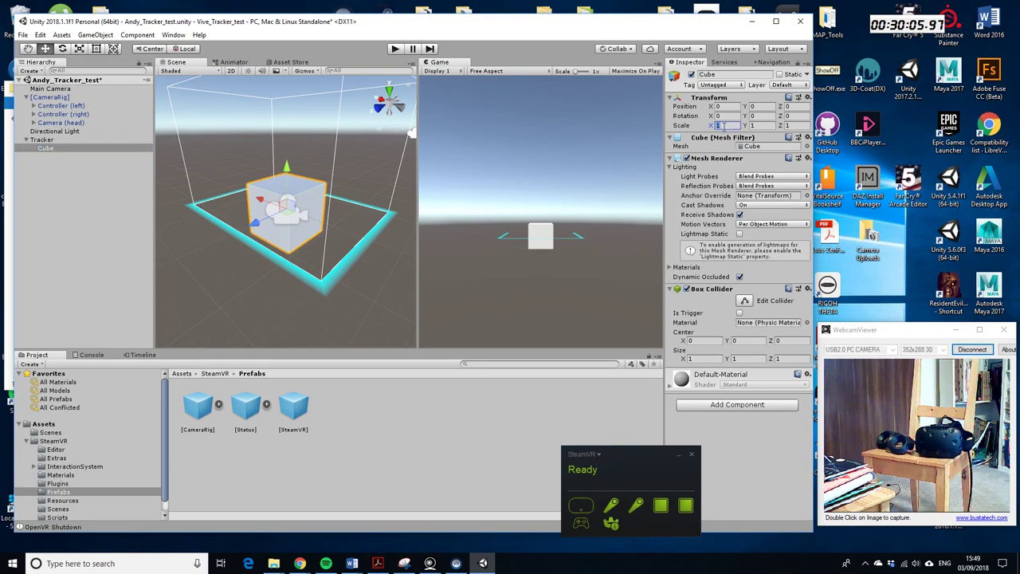
text(0.1)
text(5)
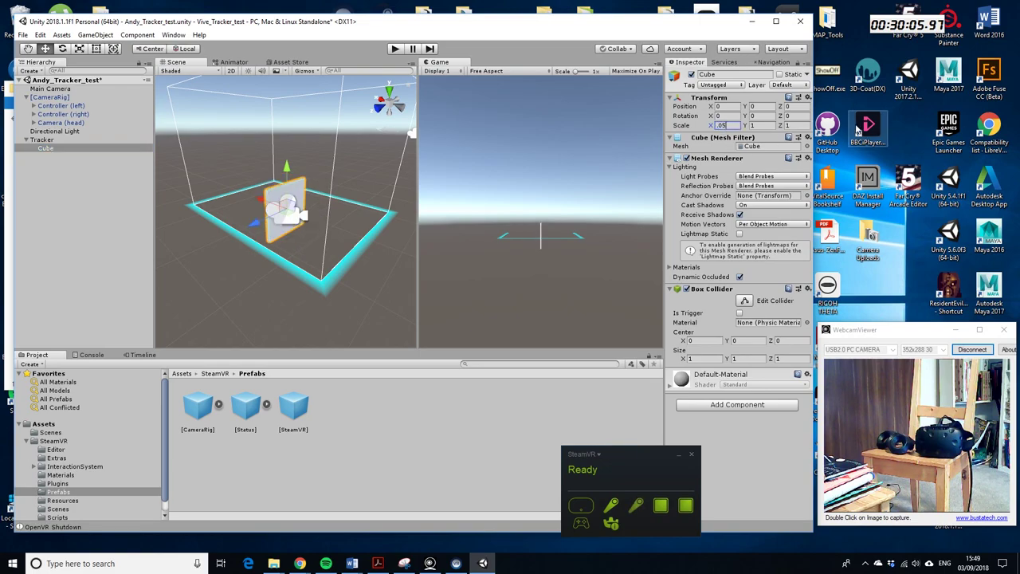
click(753, 125)
text(0)
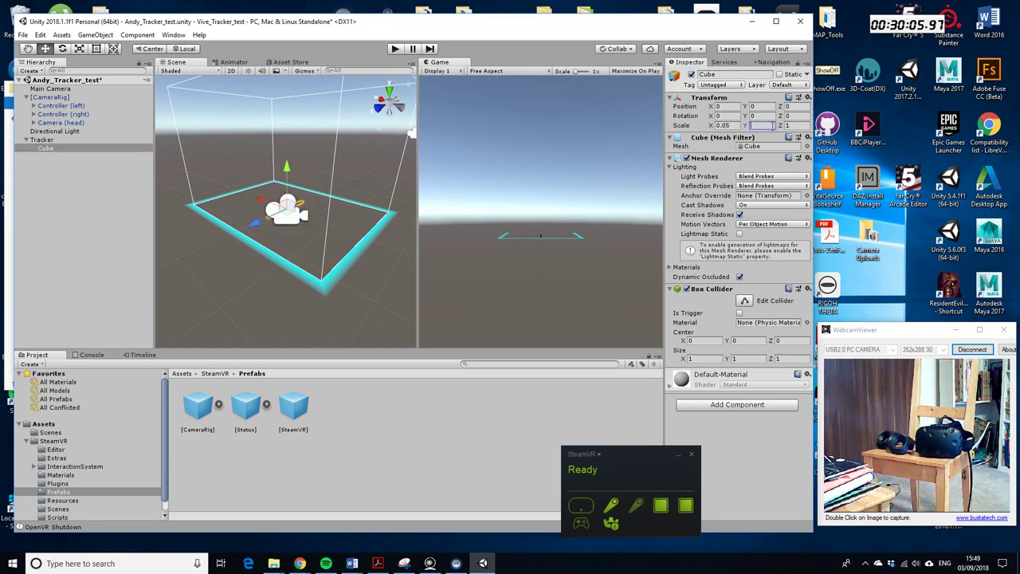
text(.05)
click(788, 125)
key(BackSpace)
key(Return)
scroll(374, 243, up, 3)
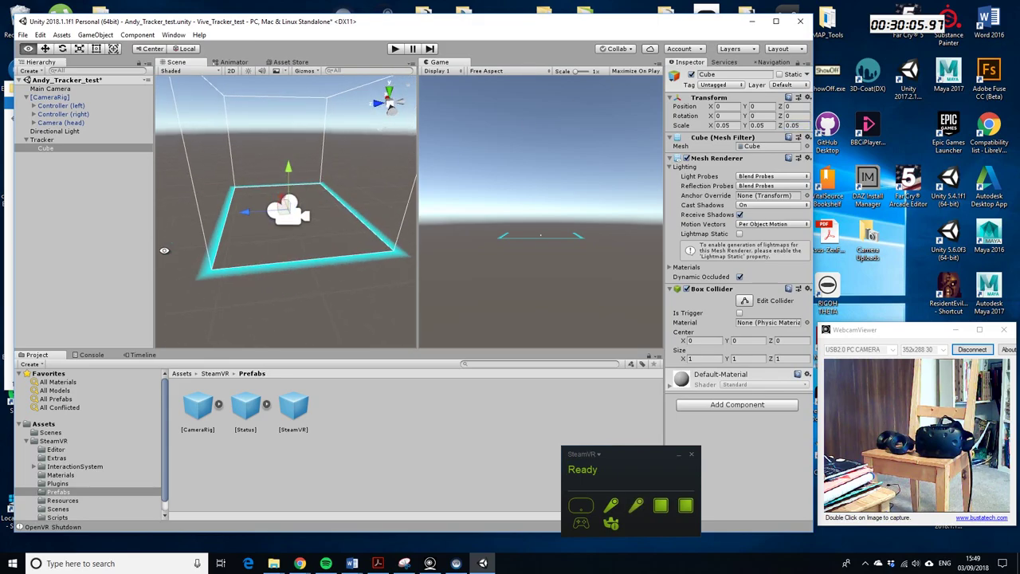
alt+drag(374, 238, 239, 235)
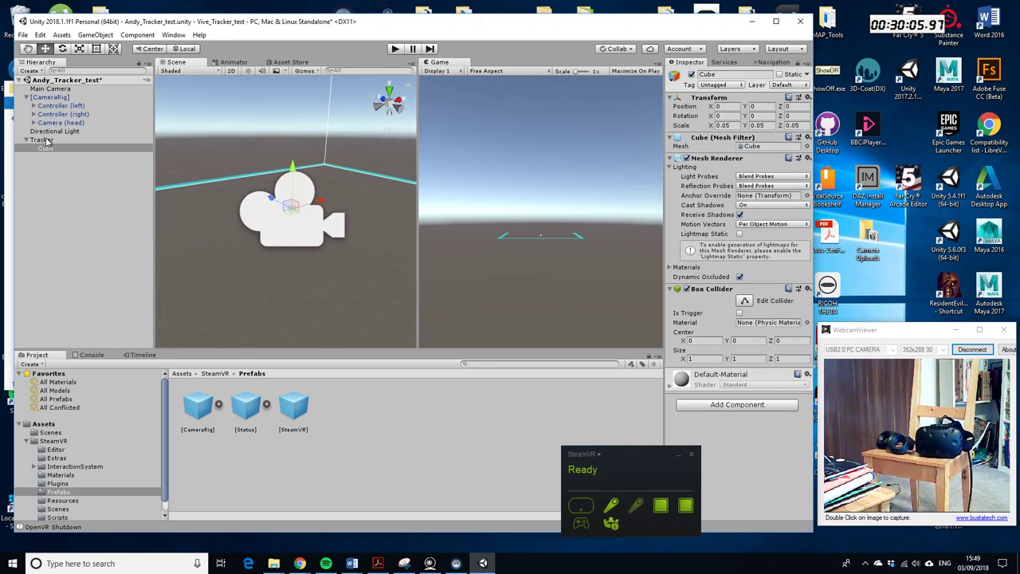
- Add a SteamVR_Tracked Object component to Tracker, leaving its Index at Hmd
click(43, 140)
click(726, 143)
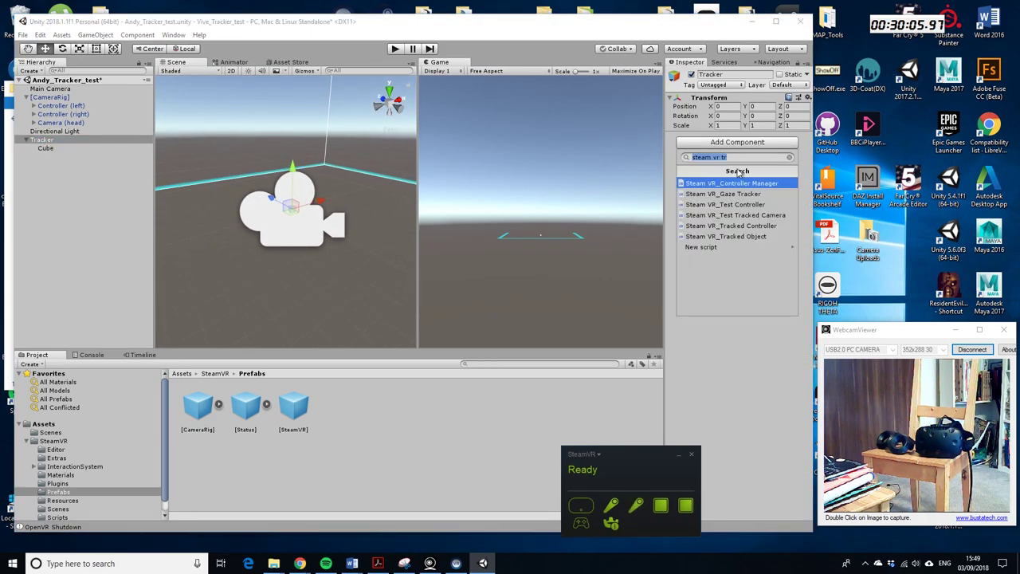
click(714, 239)
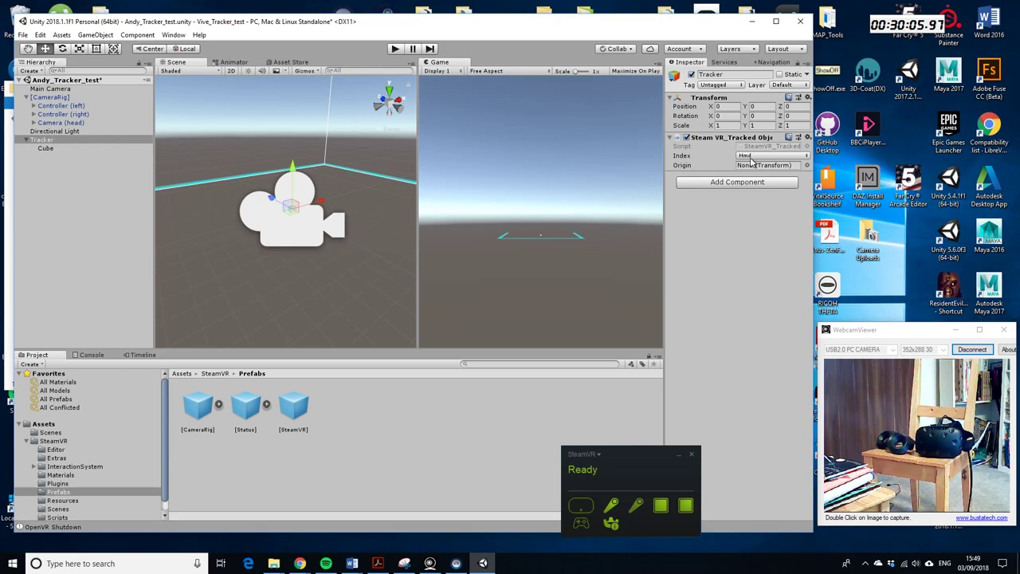
click(802, 156)
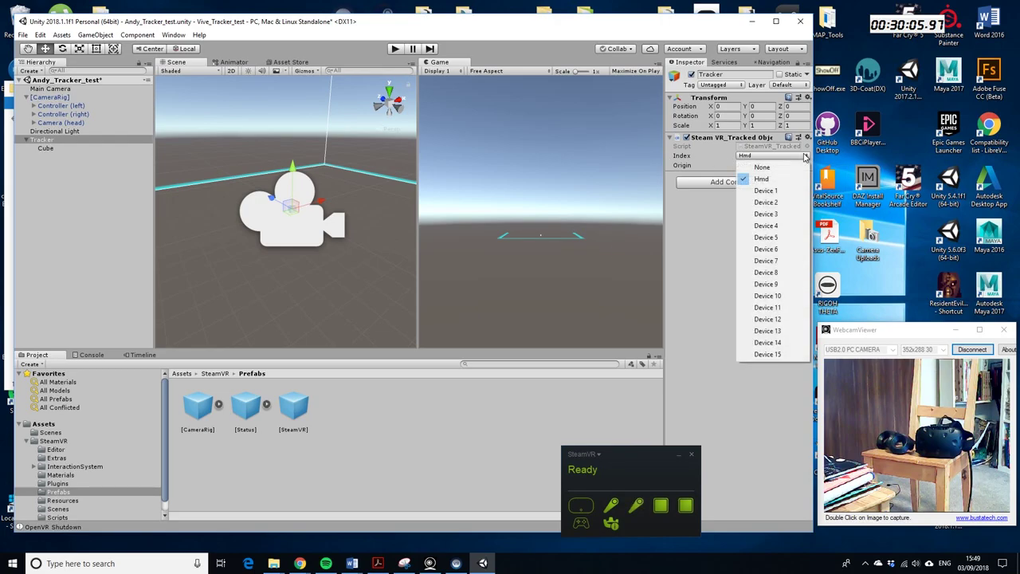
click(696, 224)
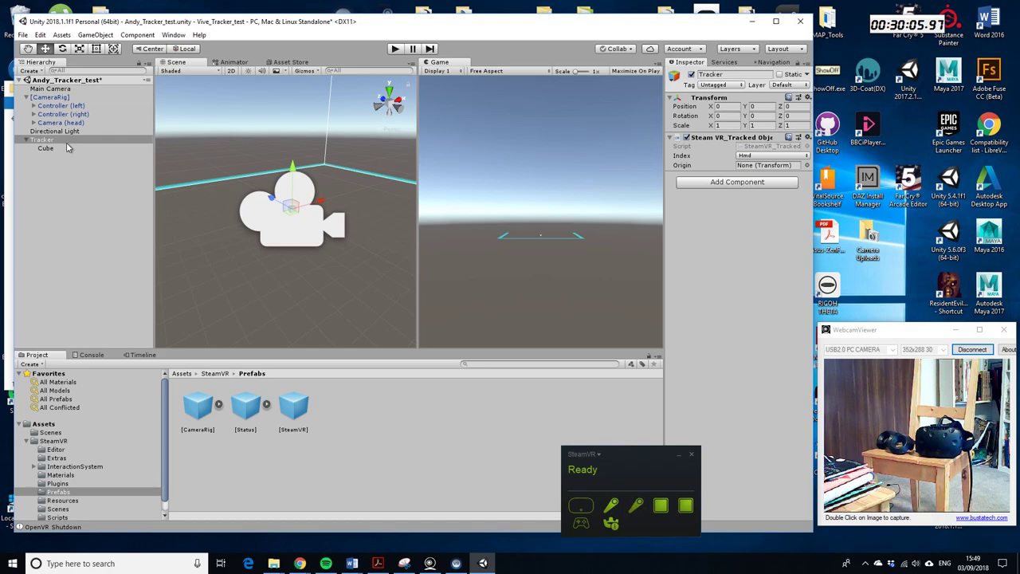
- Assign Tracker to Element 0 of the [CameraRig] SteamVR_Controller Objects list
click(50, 97)
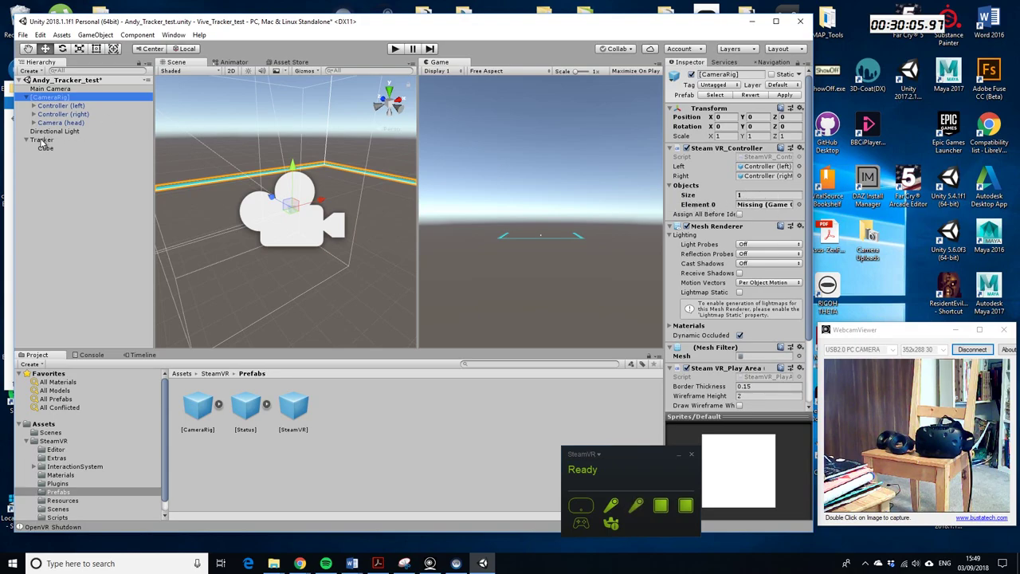
drag(45, 148, 761, 209)
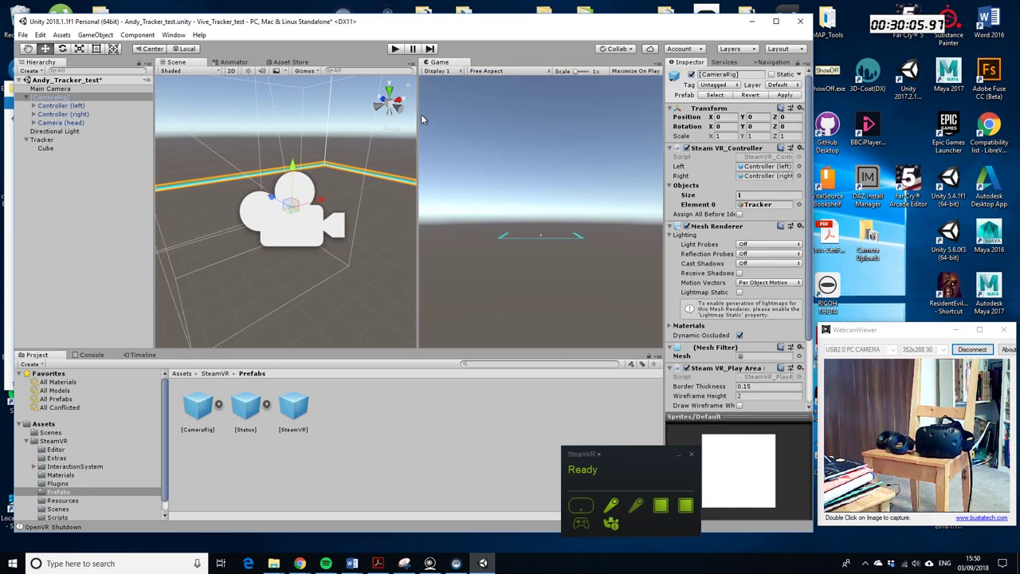
click(57, 91)
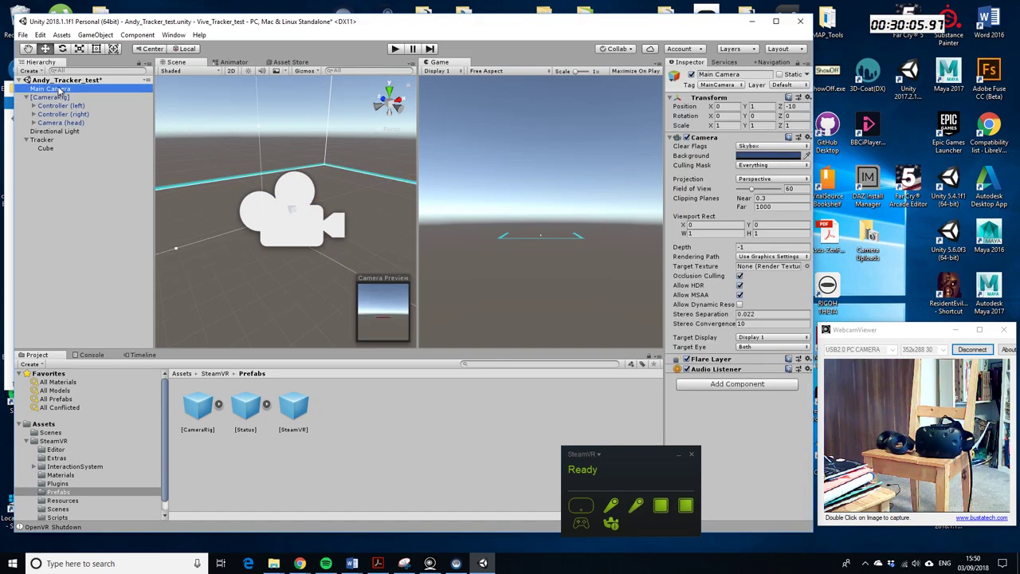
- Delete the Main Camera and reposition the Unity and WebcamViewer windows
key(Delete)
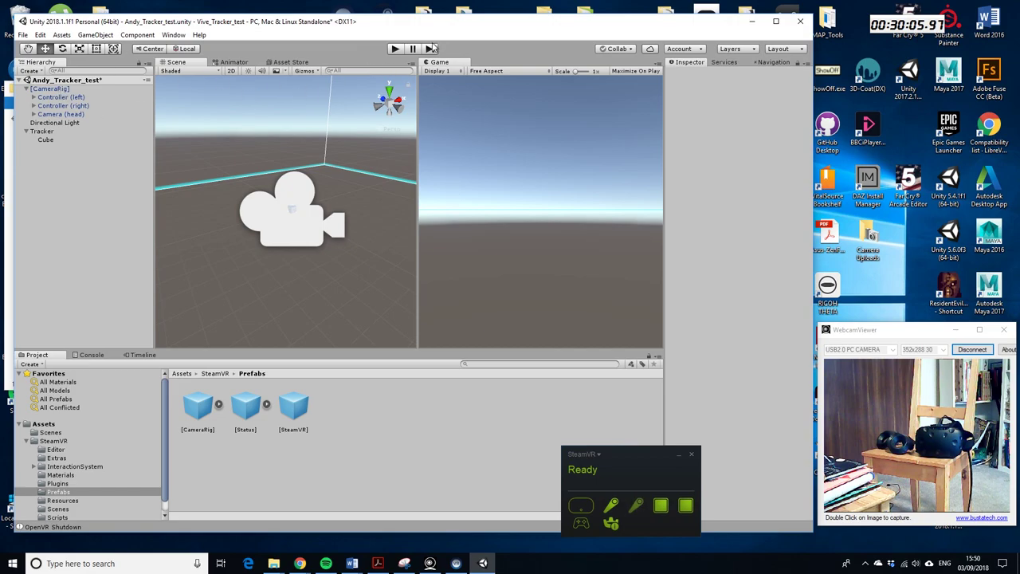
drag(431, 28, 426, 23)
drag(901, 331, 895, 333)
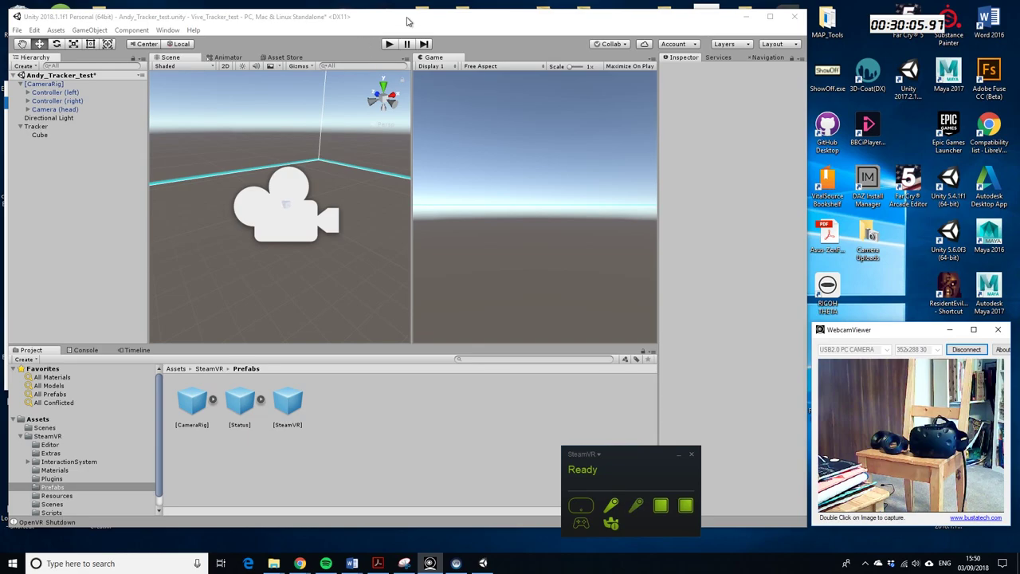
drag(410, 22, 414, 21)
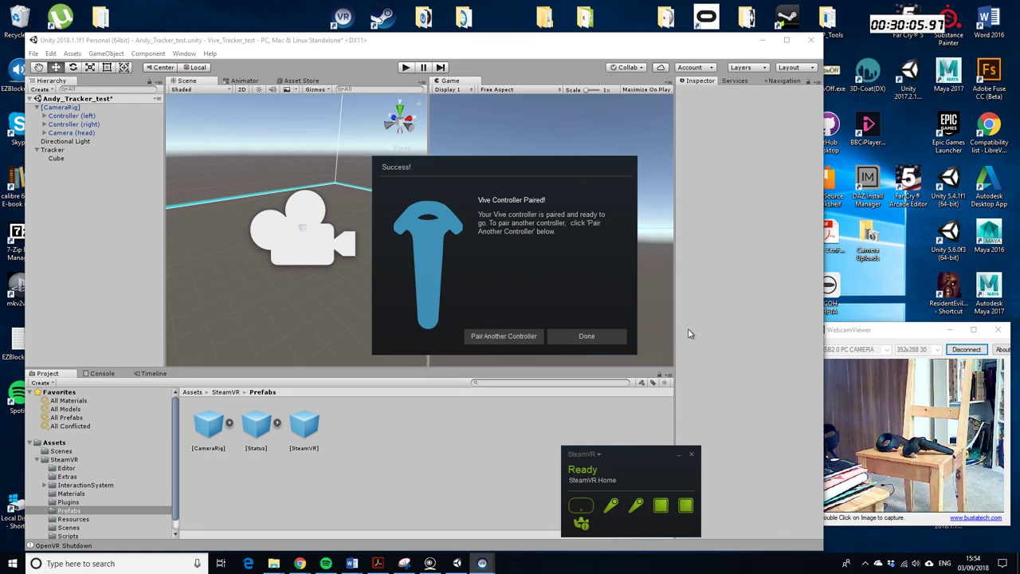
- Bring the Vive controller-paired Success dialog back from the taskbar and dismiss it with Done
click(600, 454)
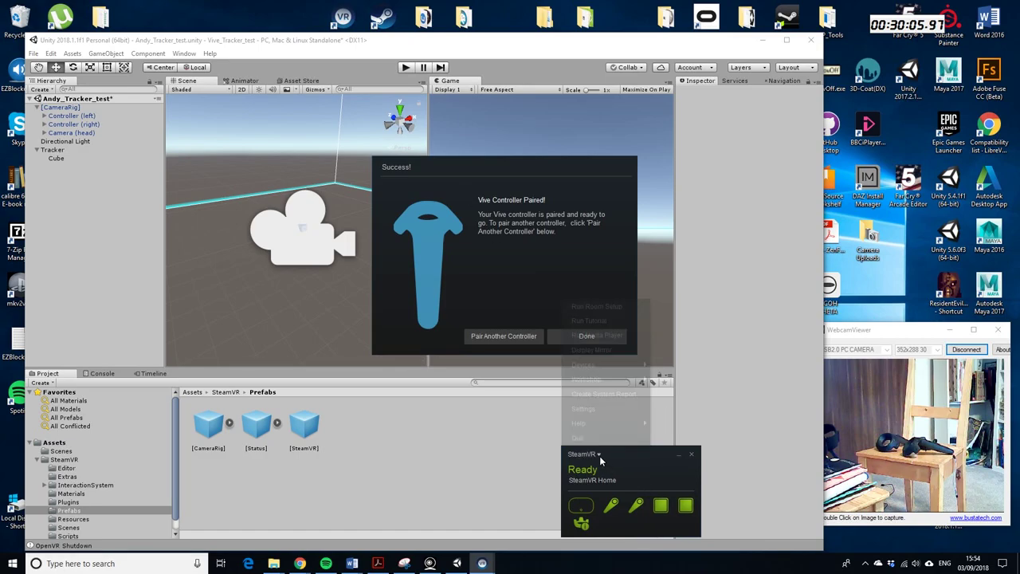
click(693, 416)
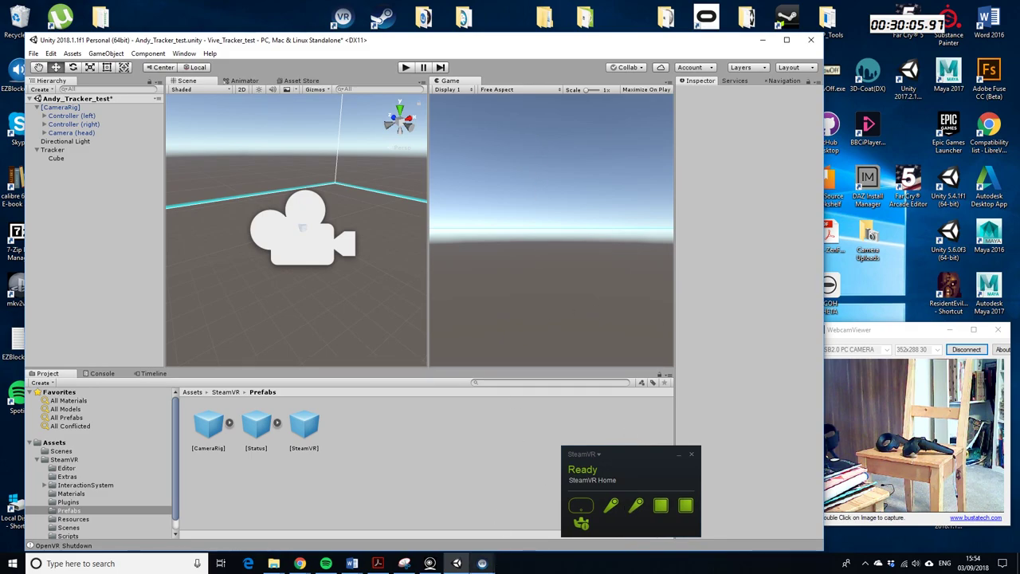
mouse_move(482, 564)
click(471, 502)
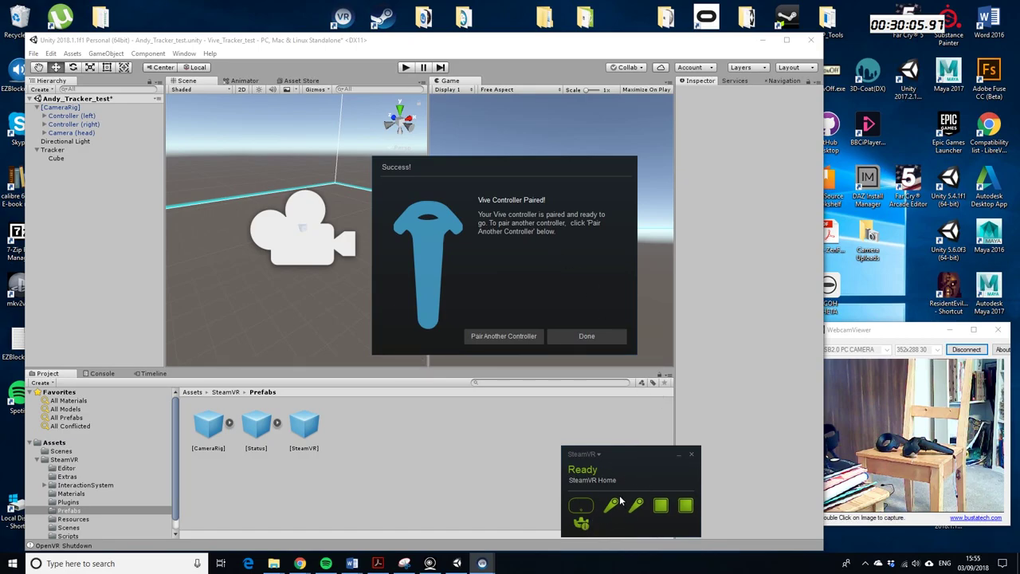
click(585, 454)
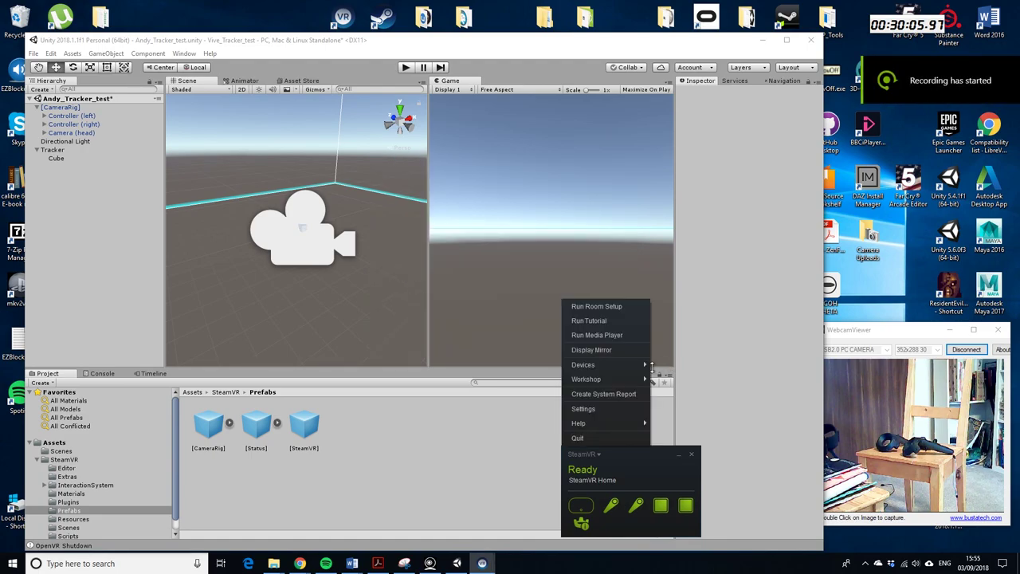
- Open SteamVR's Devices > Update Firmware list and scroll down to the Tracker entry showing an update
mouse_move(582, 369)
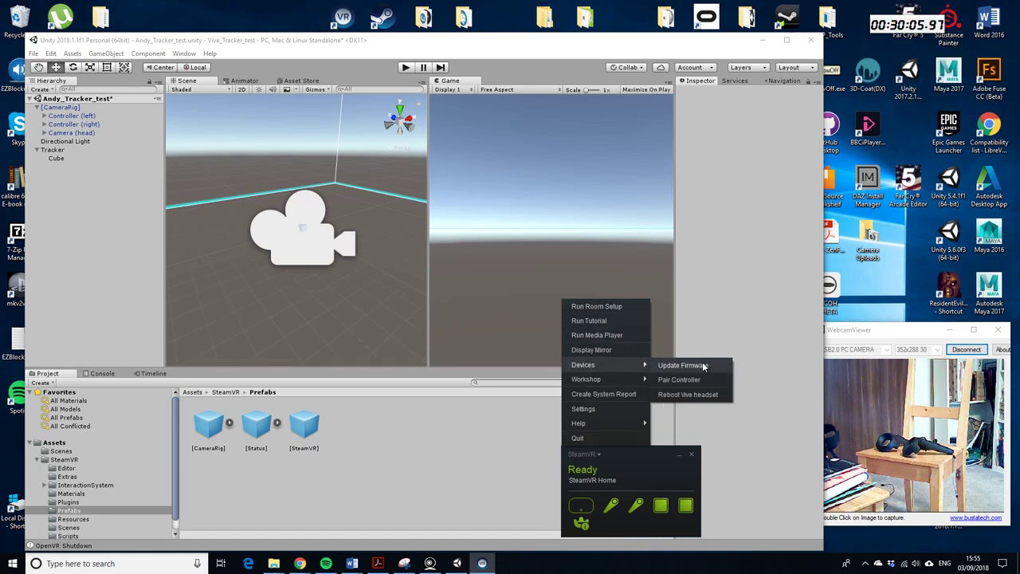
click(704, 367)
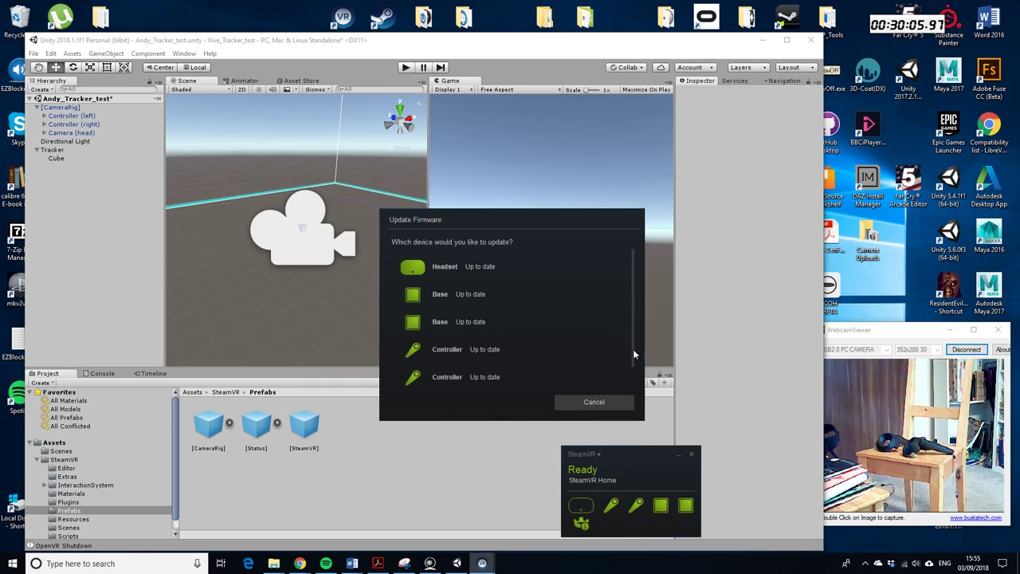
scroll(633, 350, down, 2)
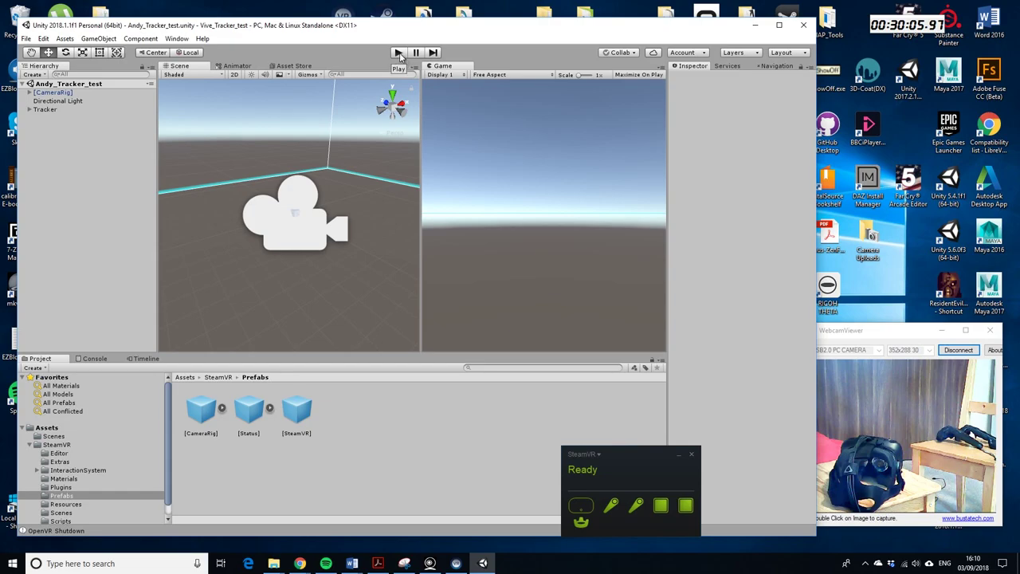
- Run the Andy_Tracker_test scene in Play mode to watch the cube follow the Tracker
click(399, 53)
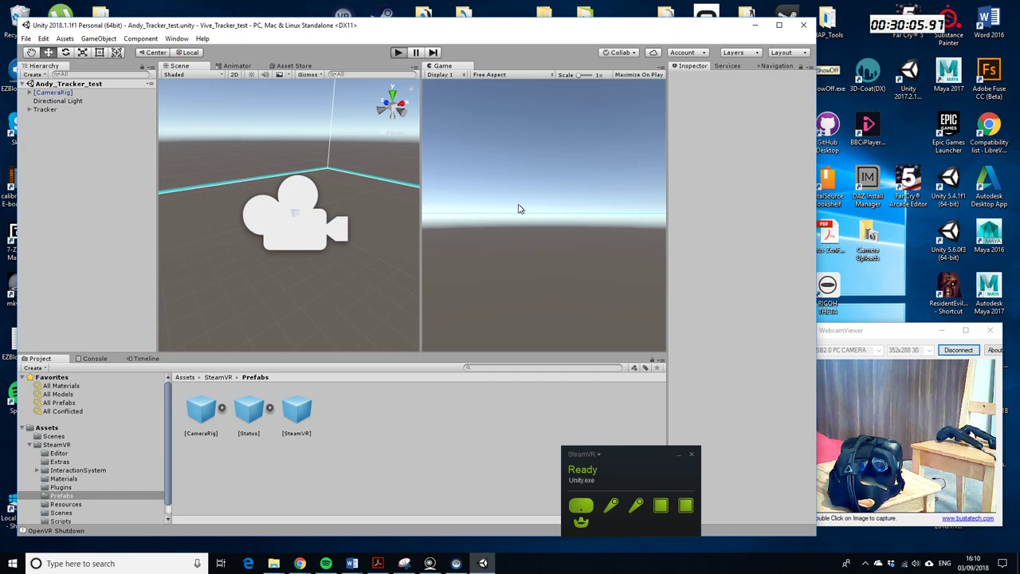